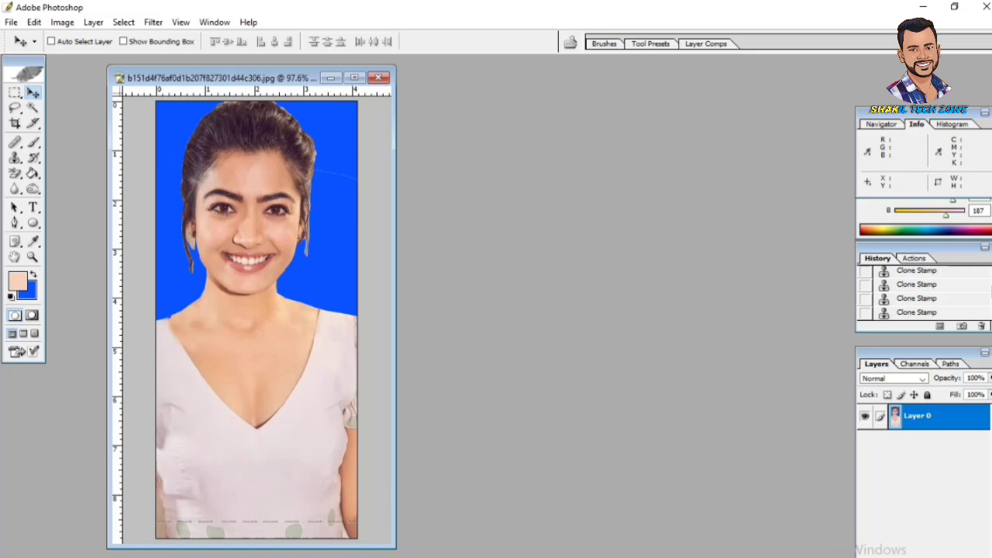
# - Switch to Firefox and search Google for "saree hd png"
pyautogui.click(285, 557)
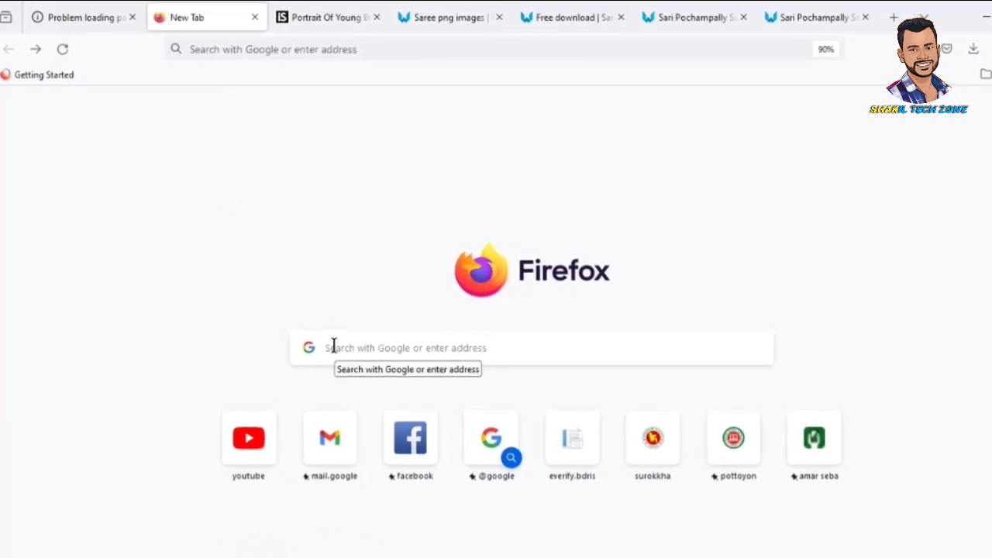
pyautogui.click(299, 51)
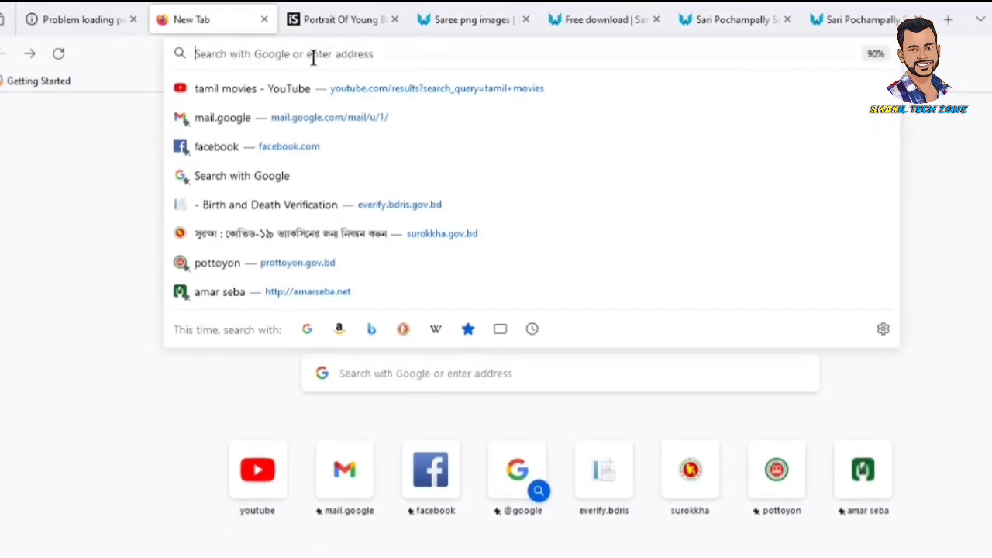
pyautogui.write('saree')
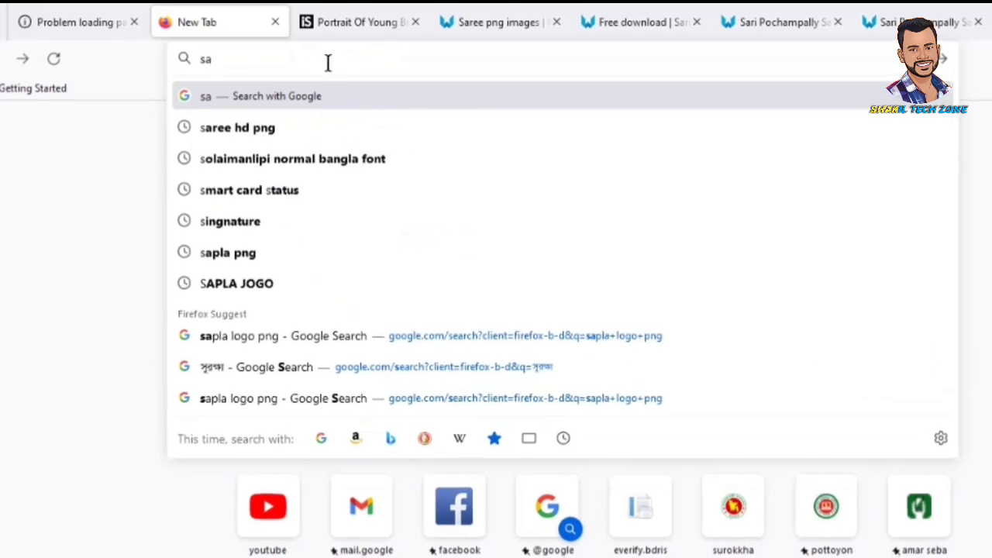
pyautogui.write(' gh')
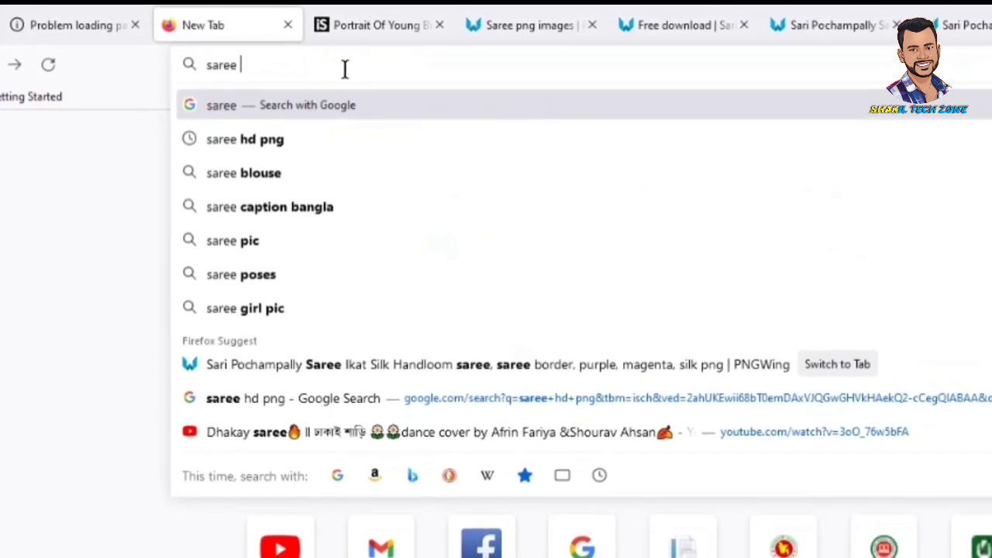
pyautogui.press('BackSpace')
pyautogui.press('BackSpace')
pyautogui.write('hd png')
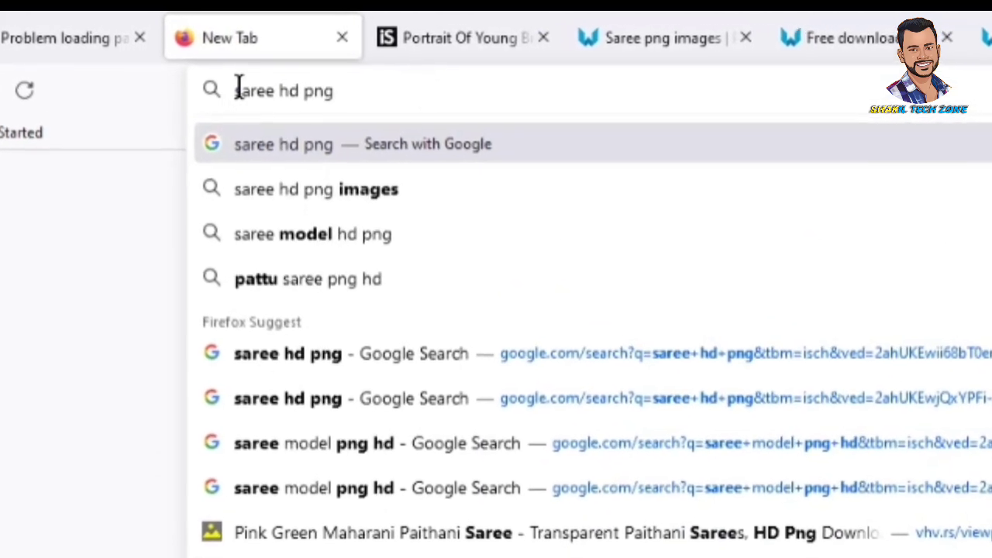
pyautogui.moveTo(230, 87); pyautogui.dragTo(326, 88)
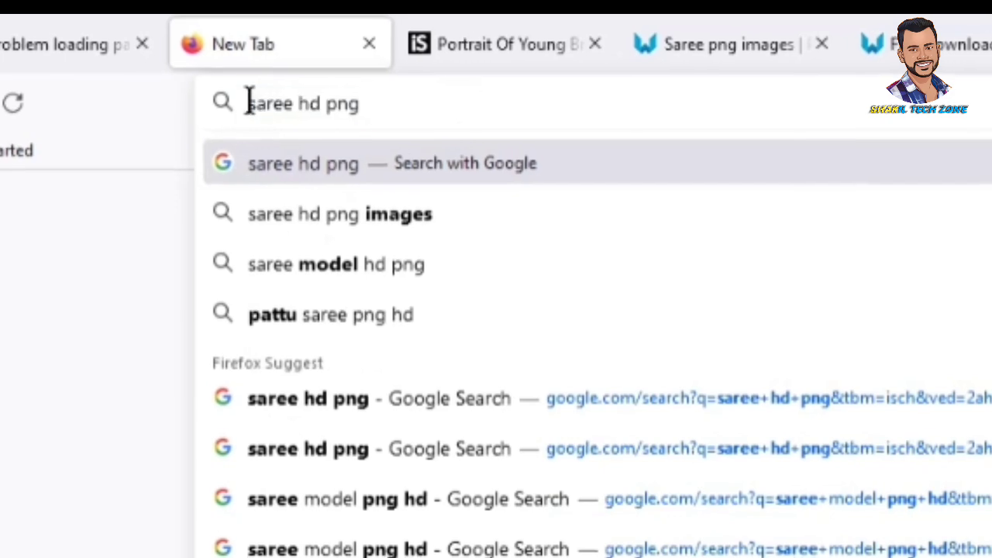
pyautogui.click(361, 101)
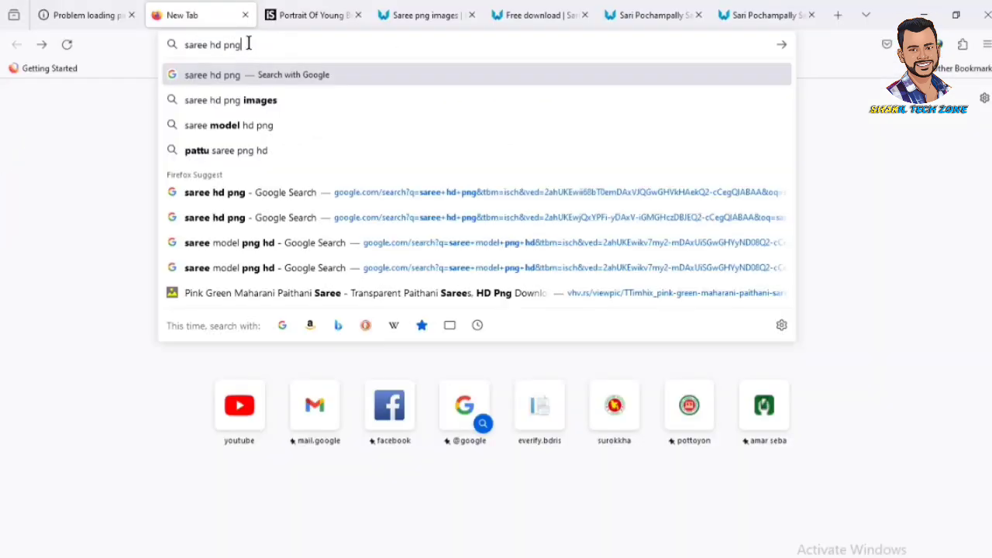
pyautogui.press('Return')
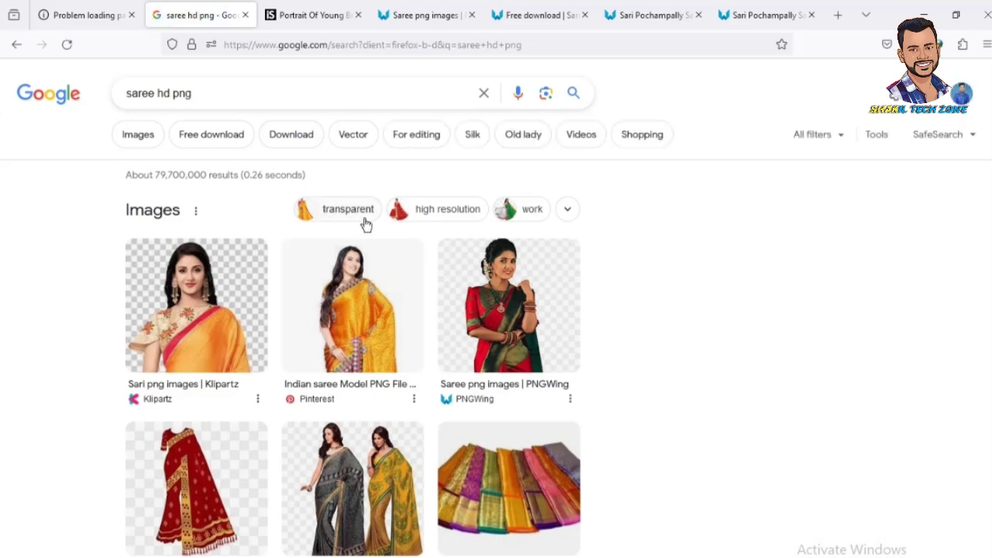
# - Browse the search results for transparent saree images suited to dressing the portrait
pyautogui.scroll(-3, 220, 324)
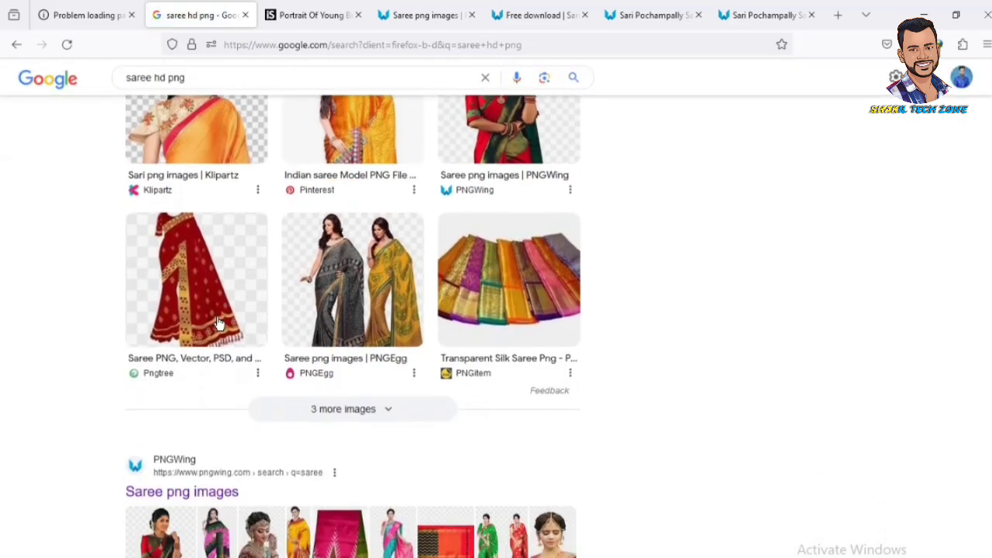
pyautogui.scroll(-10, 376, 257)
pyautogui.scroll(-6, 433, 385)
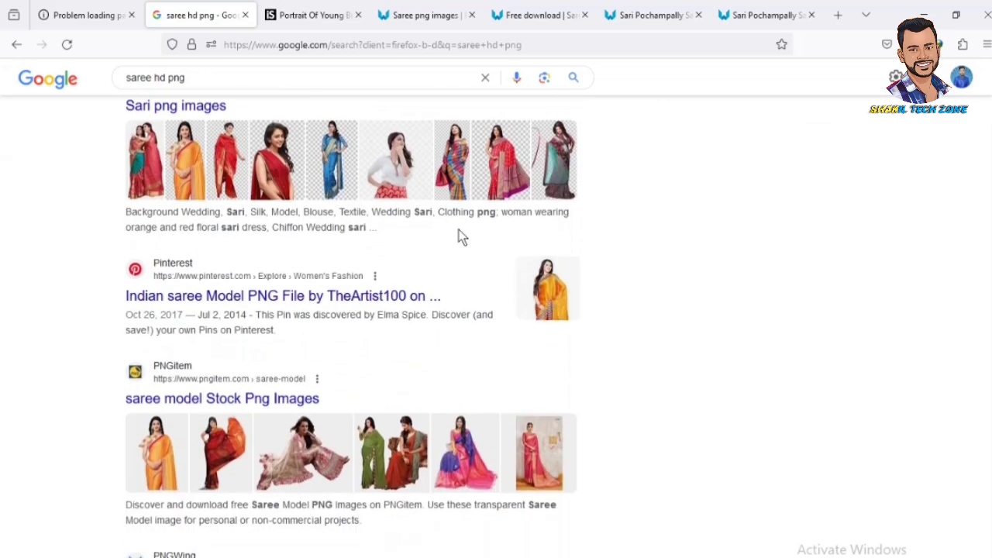
pyautogui.scroll(15, 459, 237)
pyautogui.scroll(1, 242, 236)
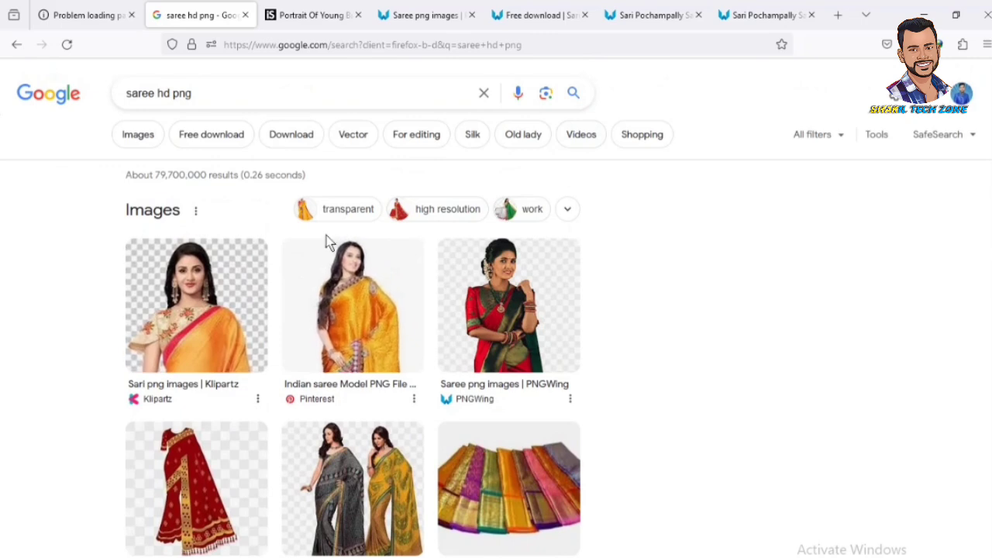
pyautogui.scroll(-9, 436, 476)
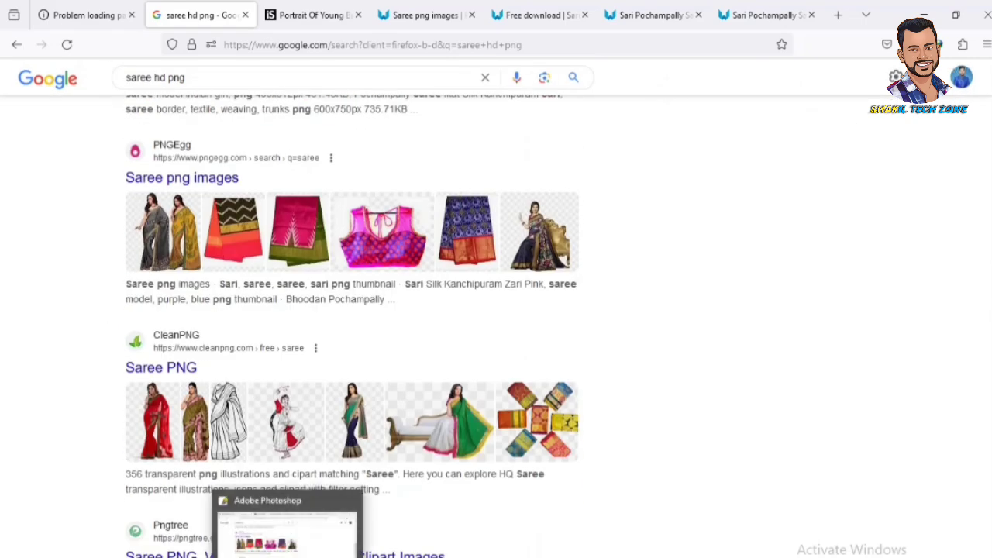
# - Switch back to Photoshop and open the saree image 2024 m.PNG from the Downloads folder
pyautogui.click(343, 557)
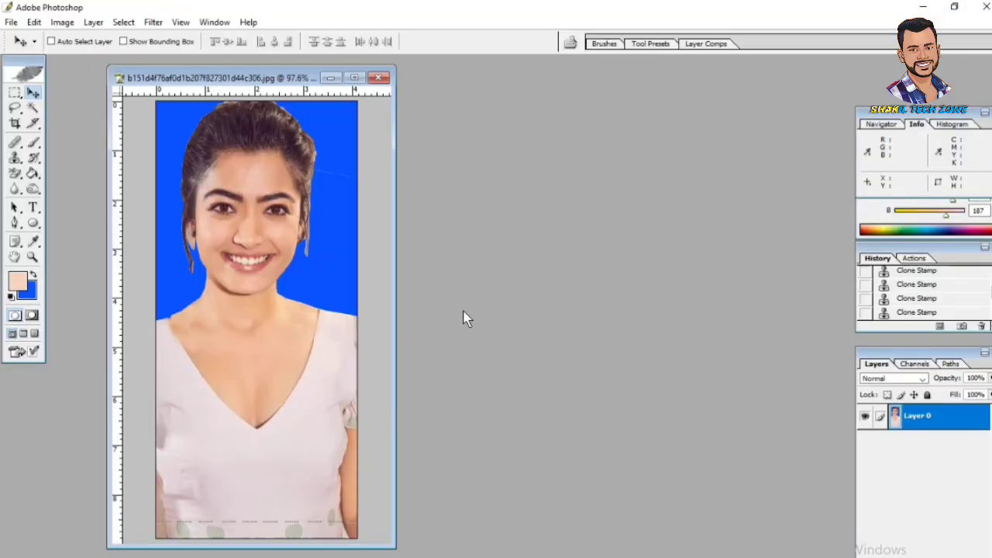
pyautogui.click(11, 22)
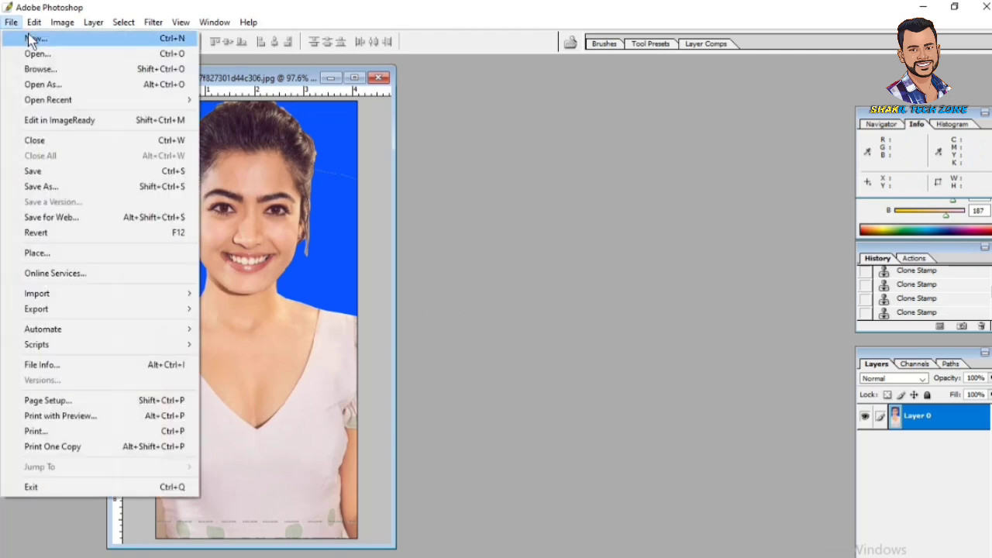
pyautogui.click(28, 51)
pyautogui.scroll(-1, 217, 165)
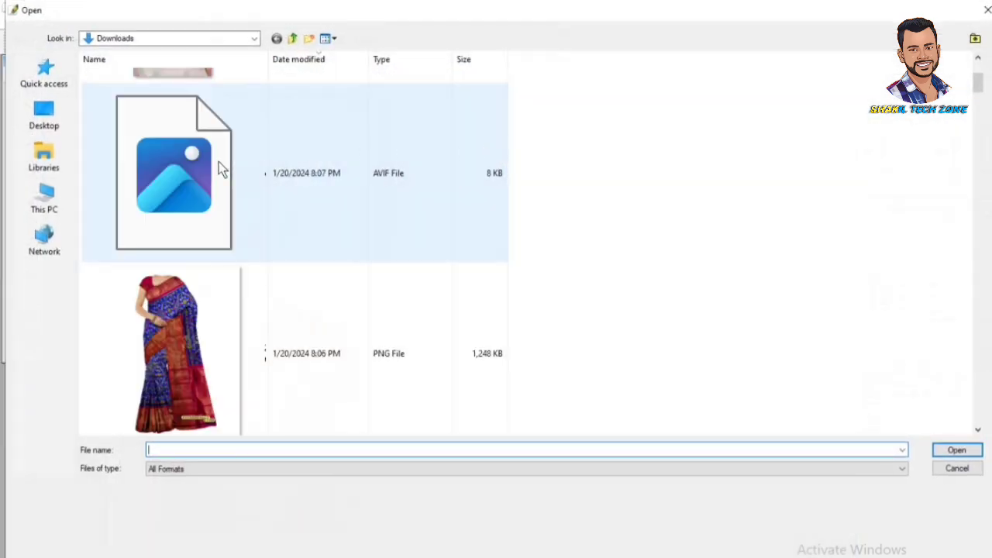
pyautogui.click(152, 326)
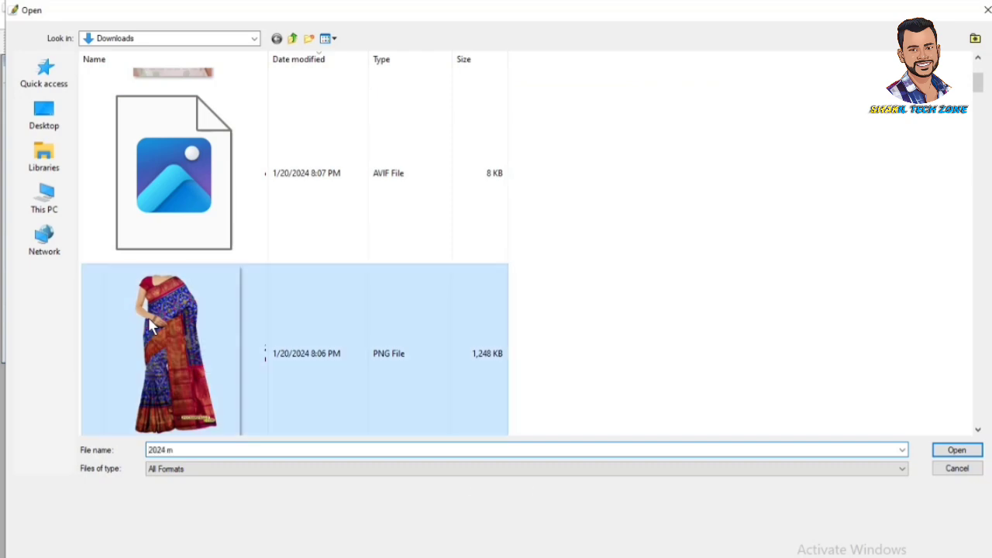
pyautogui.click(953, 451)
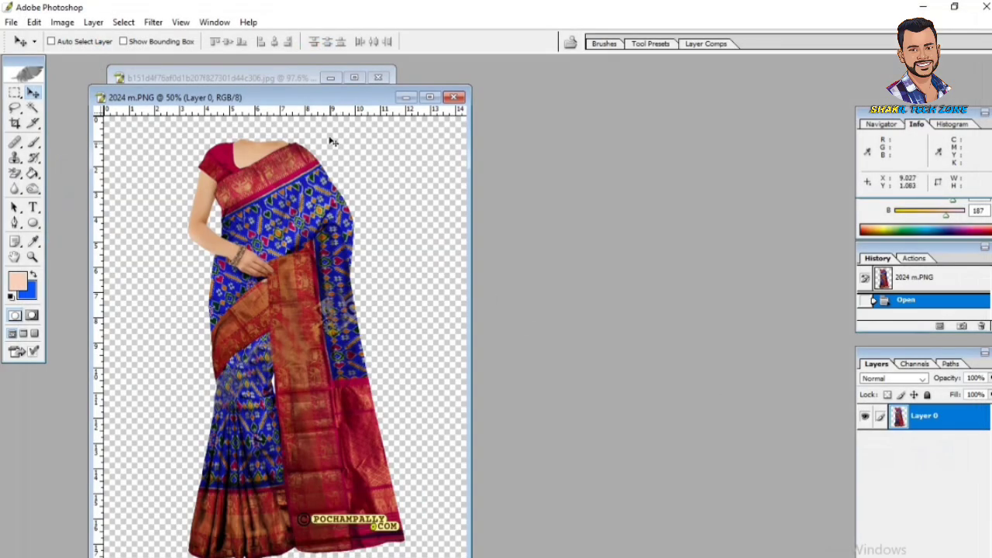
# - Place the saree document beside the portrait, shift the saree lower on its canvas, and copy the portrait into it as a new layer
pyautogui.moveTo(335, 104); pyautogui.dragTo(683, 90)
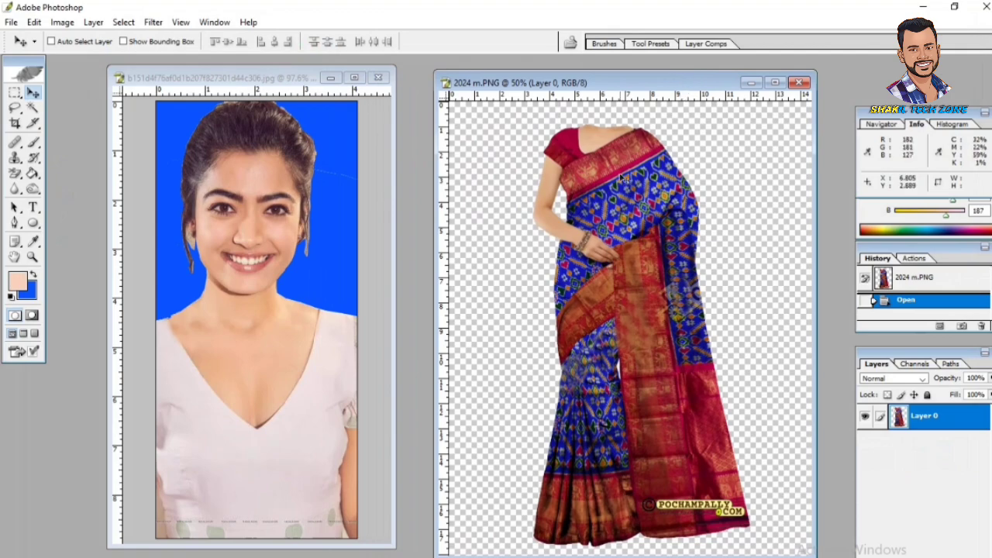
pyautogui.moveTo(602, 217); pyautogui.dragTo(573, 212)
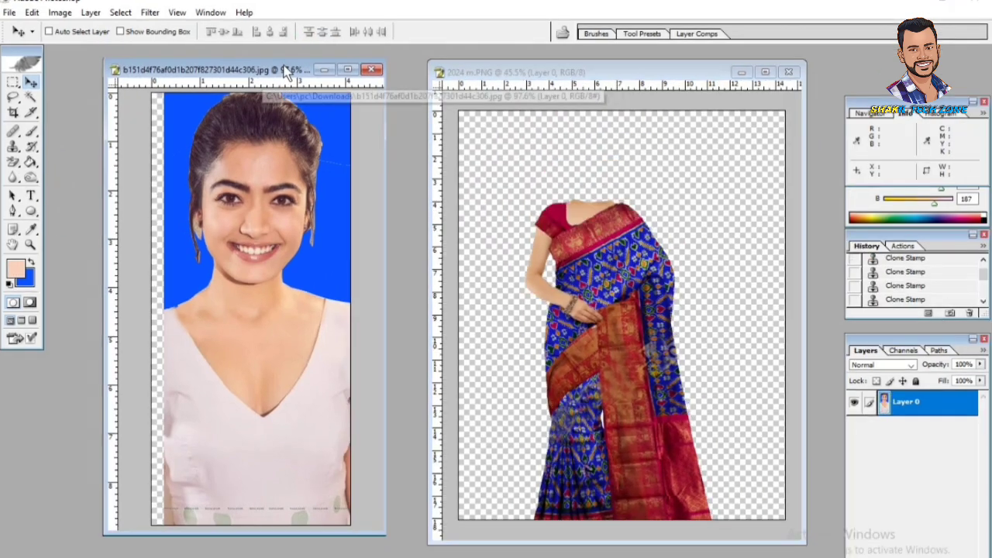
pyautogui.moveTo(264, 196); pyautogui.dragTo(583, 196)
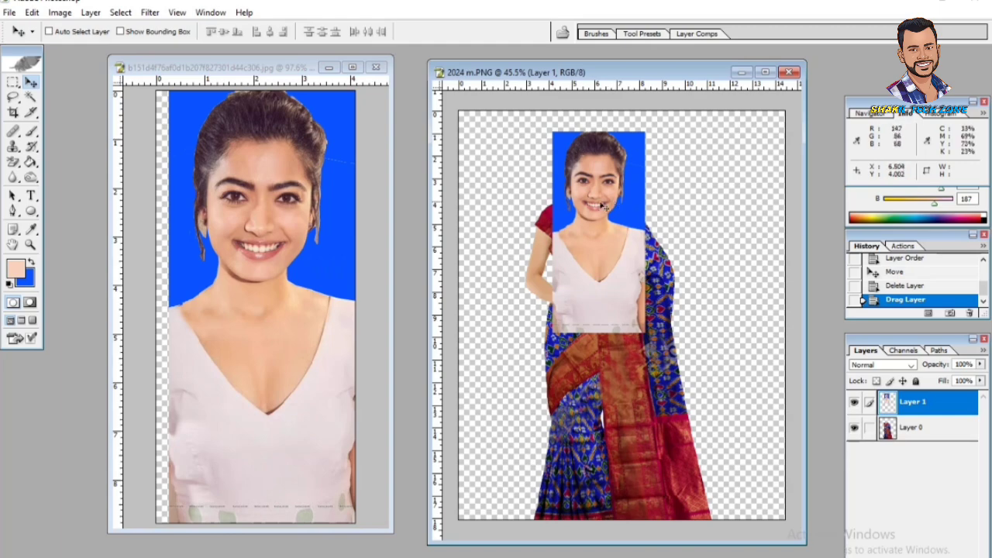
# - Maximize the saree document and move the portrait layer slightly upward over the saree
pyautogui.click(765, 72)
pyautogui.hotkey('ctrl', '+')
pyautogui.hotkey('ctrl', '+')
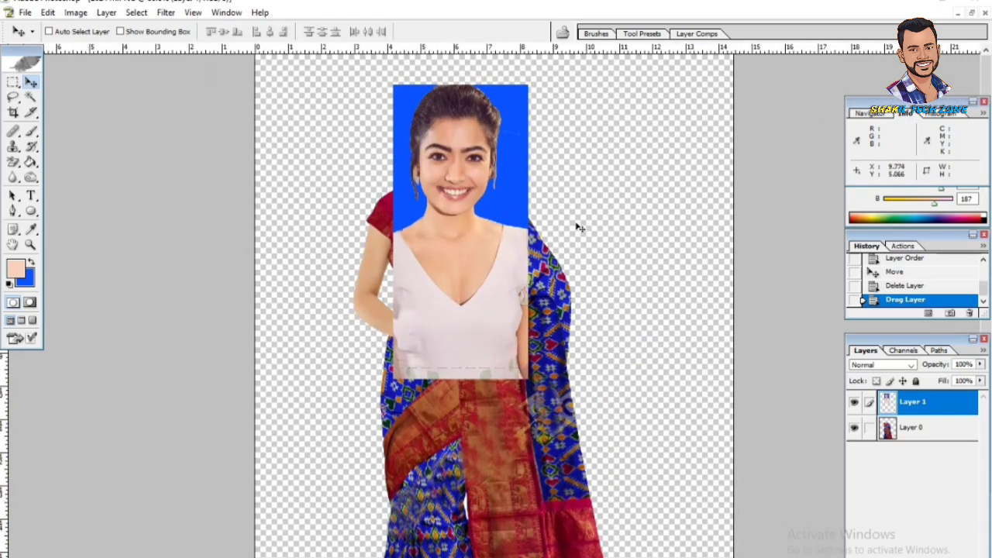
pyautogui.hotkey('ctrl', '-')
pyautogui.moveTo(478, 240); pyautogui.dragTo(475, 220)
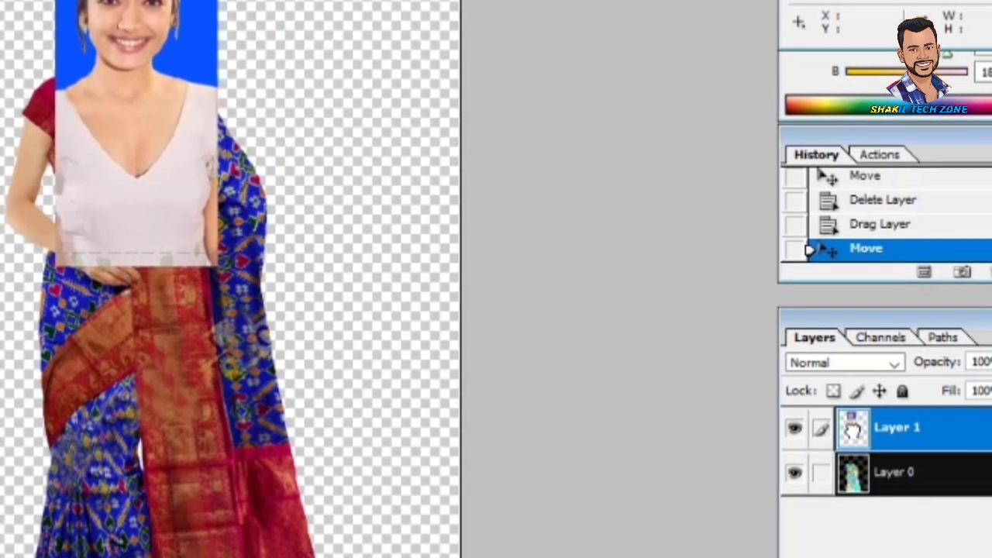
# - Reorder the layers so the saree on Layer 0 sits above the portrait on Layer 1
pyautogui.click(861, 482)
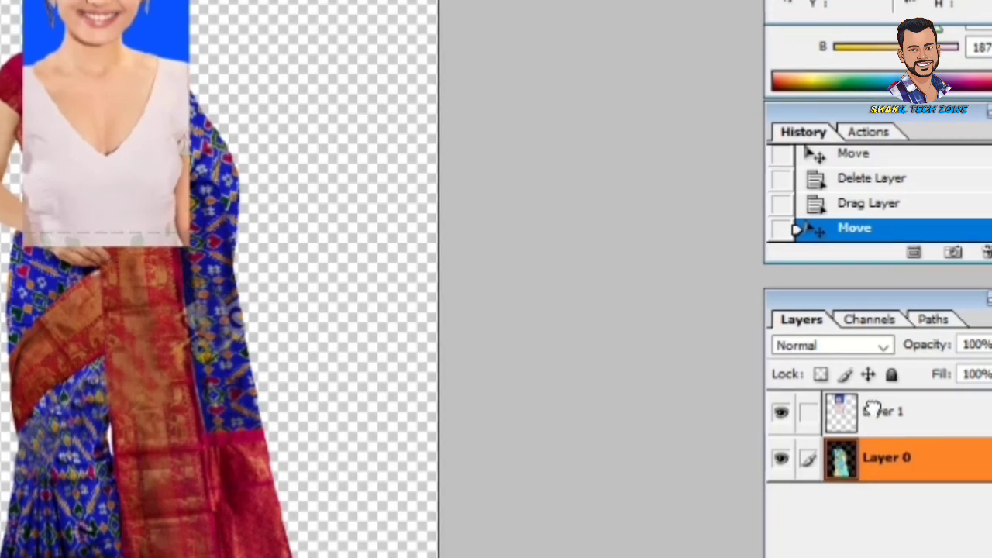
pyautogui.moveTo(872, 409); pyautogui.dragTo(837, 392)
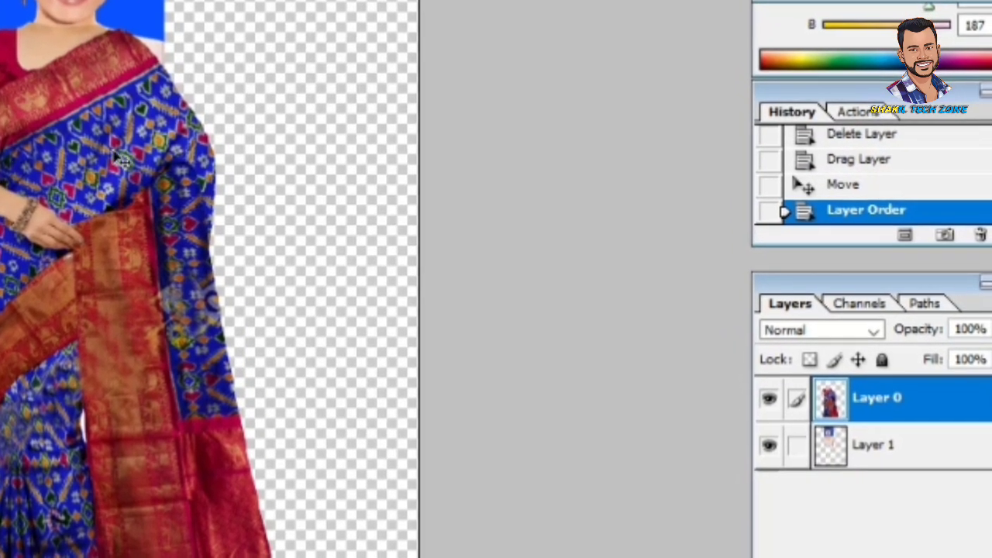
pyautogui.scroll(1, 507, 273)
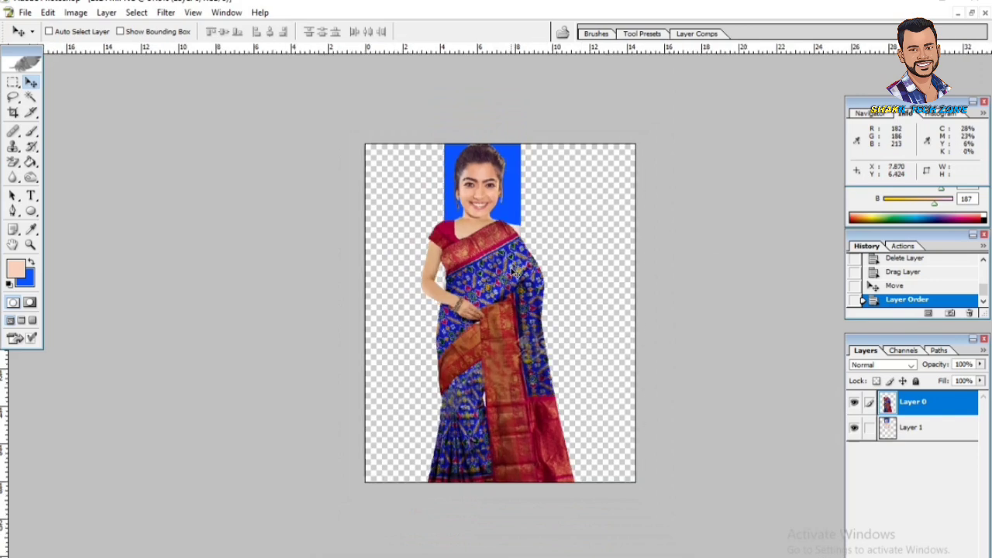
# - Nudge the saree layer slightly down and right to line it up with the portrait's neck and shoulders
pyautogui.rightClick(473, 254)
pyautogui.click(495, 264)
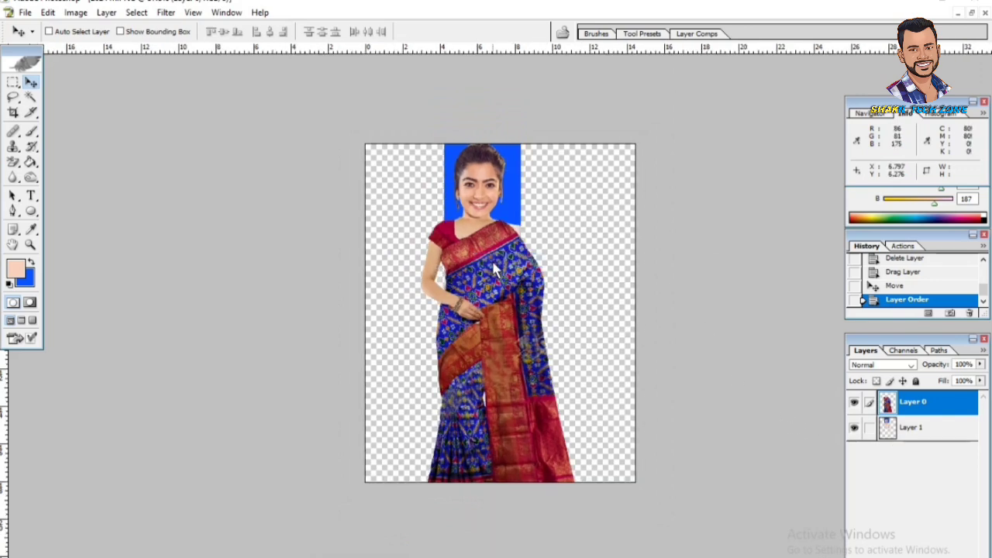
pyautogui.press('Down')
pyautogui.press('Down')
pyautogui.press('Down')
pyautogui.press('Down')
pyautogui.press('Down')
pyautogui.press('Right')
pyautogui.press('Right')
pyautogui.scroll(5, 500, 283)
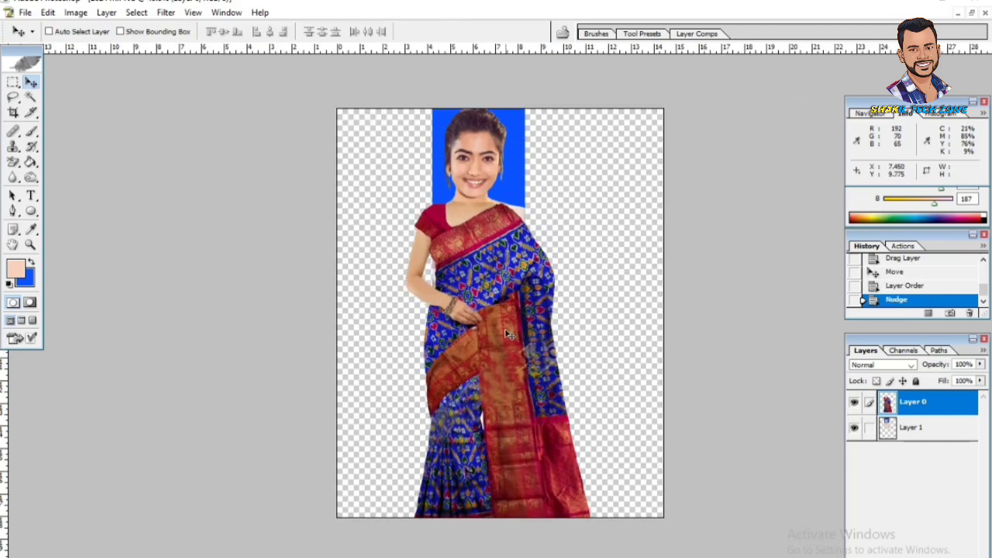
pyautogui.scroll(-2, 506, 353)
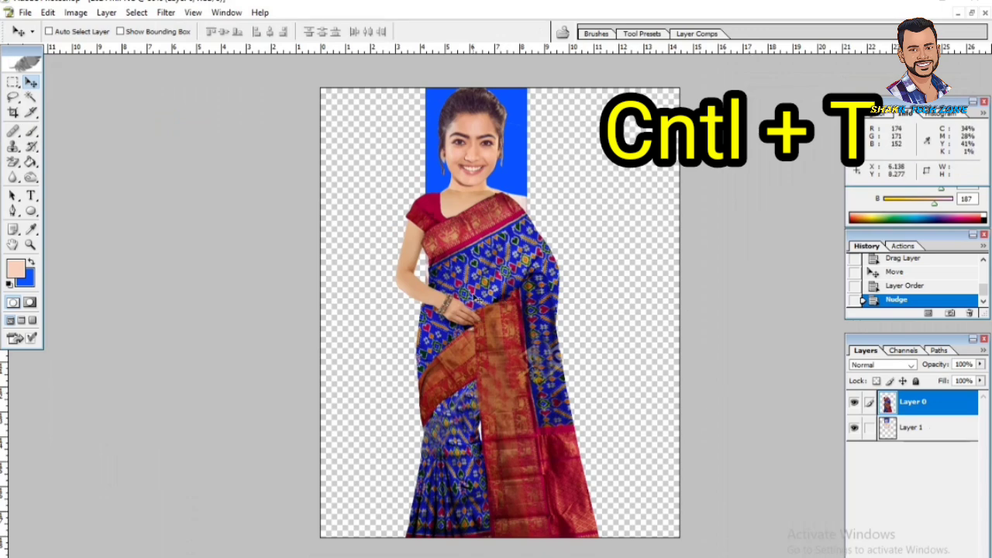
# - Scale the saree layer proportionally to about 107.4% with Free Transform and position it beneath the portrait's neck
pyautogui.hotkey('ctrl', 't')
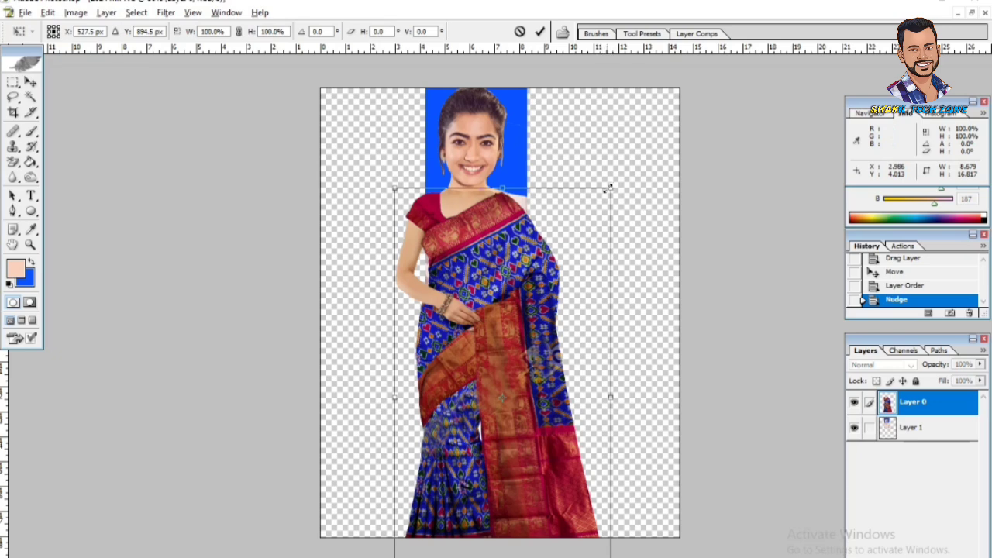
pyautogui.moveTo(610, 187); pyautogui.dragTo(627, 176)
pyautogui.moveTo(518, 231); pyautogui.dragTo(524, 241)
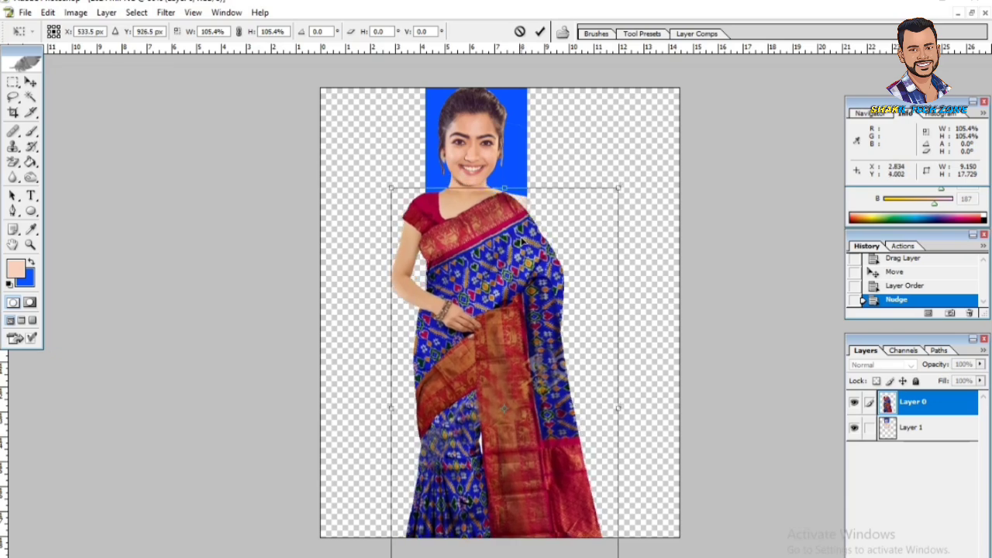
pyautogui.moveTo(620, 188); pyautogui.dragTo(627, 184)
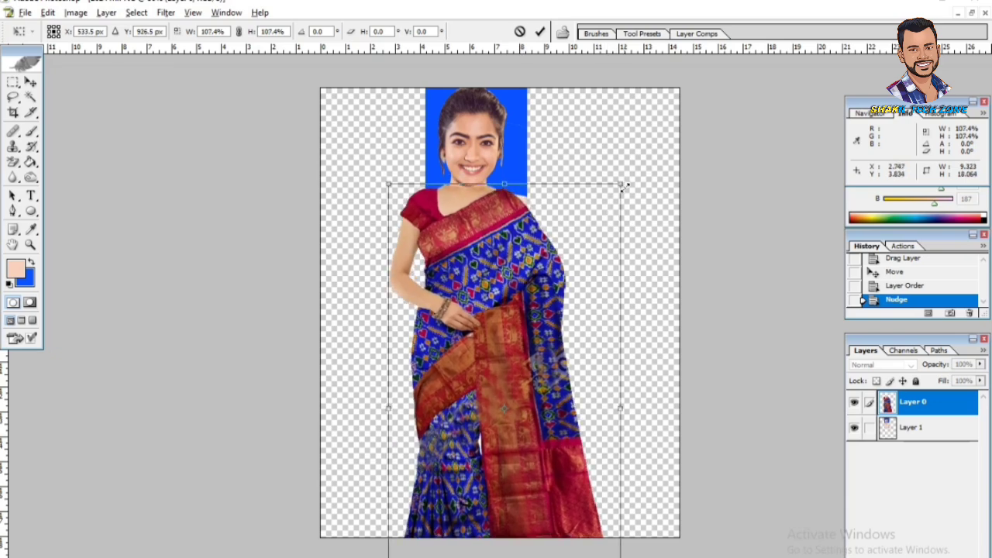
pyautogui.moveTo(520, 238); pyautogui.dragTo(527, 242)
pyautogui.press('Return')
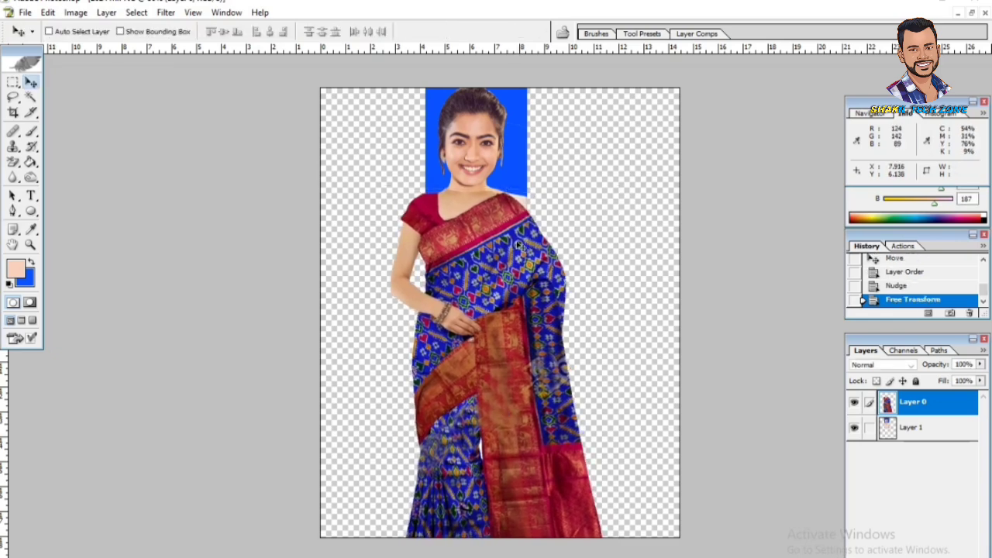
# - Nudge the enlarged saree layer slightly upward to fit the portrait's neckline
pyautogui.hotkey('ctrl', '-')
pyautogui.hotkey('ctrl', '-')
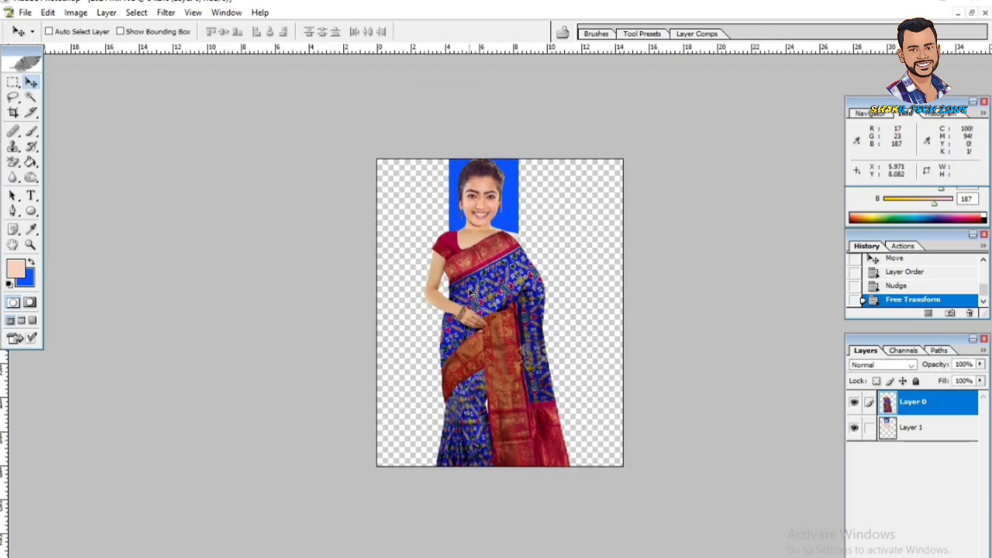
pyautogui.press('Up')
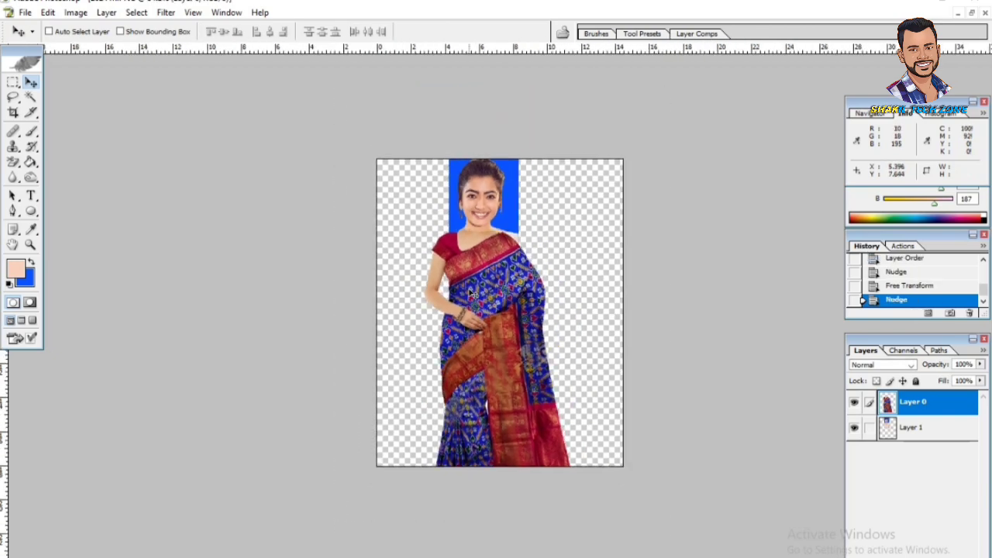
pyautogui.press('Up')
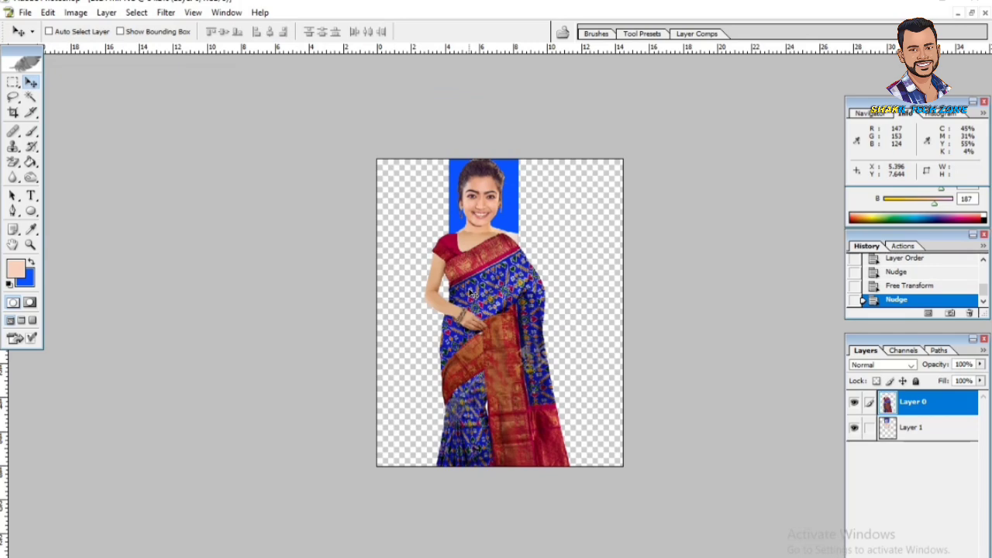
# - On Layer 1, lasso the leftover shoulder beside the neck above the blouse sleeve, fill it with the blue background colour and deselect
pyautogui.scroll(6, 469, 294)
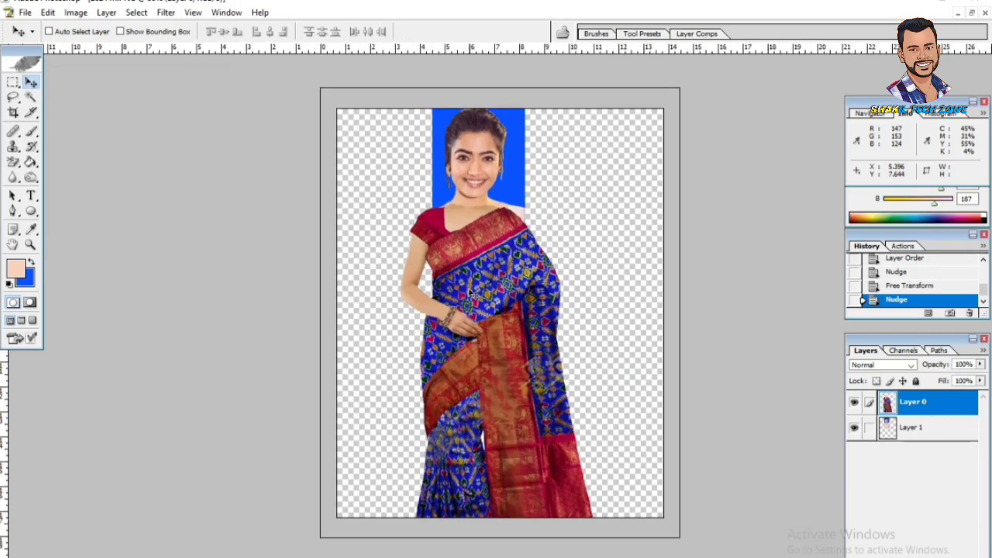
pyautogui.scroll(-4, 470, 294)
pyautogui.scroll(-2, 471, 293)
pyautogui.scroll(5, 471, 293)
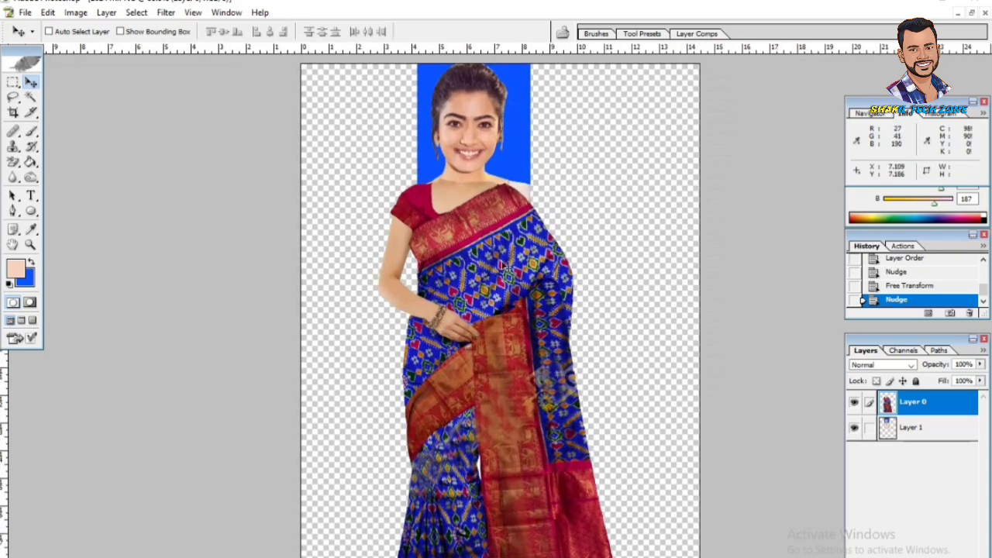
pyautogui.scroll(4, 503, 260)
pyautogui.scroll(3, 503, 261)
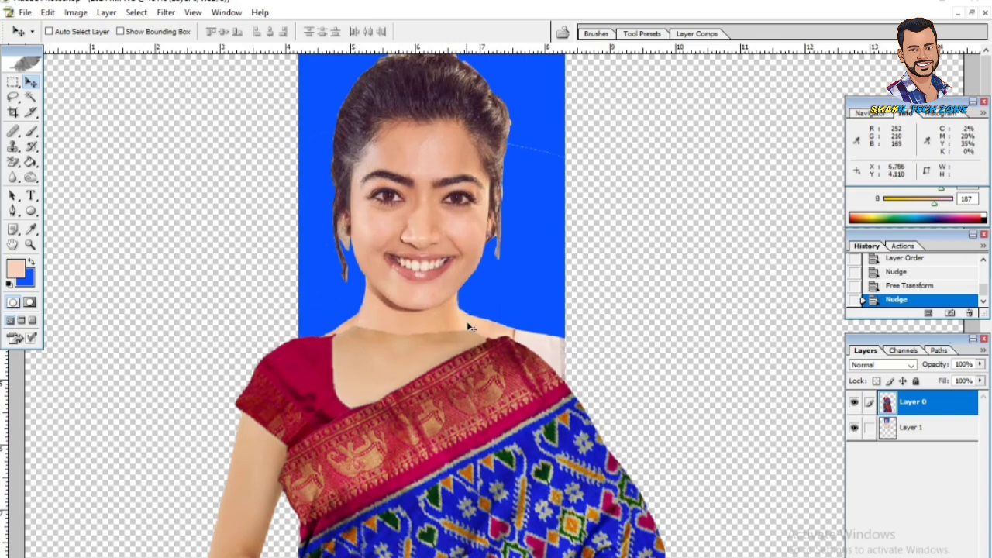
pyautogui.moveTo(898, 433); pyautogui.dragTo(445, 189)
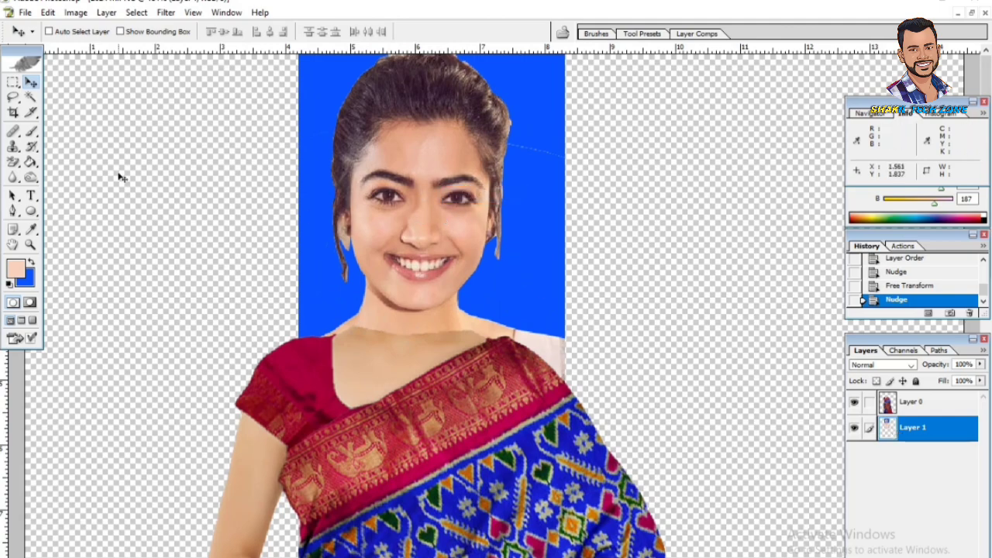
pyautogui.click(11, 103)
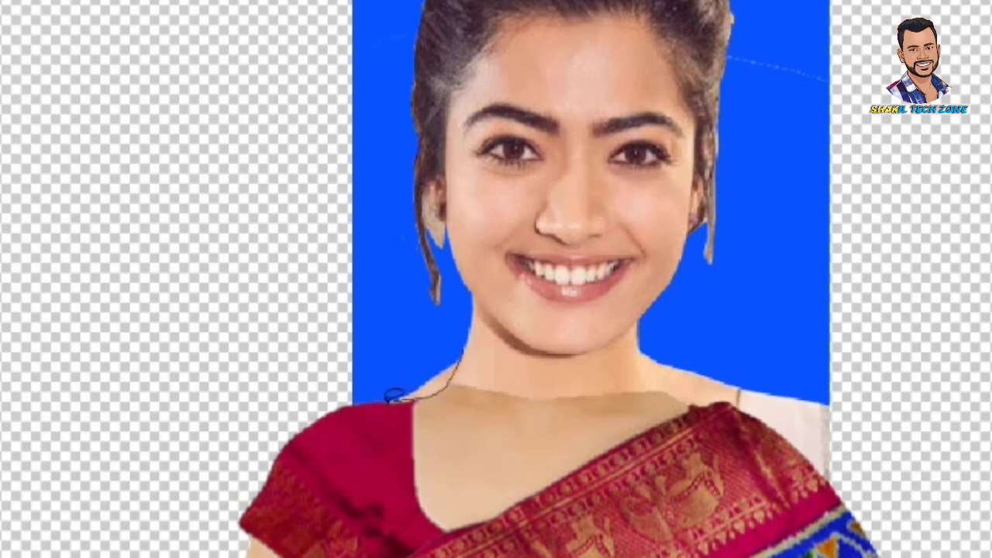
pyautogui.moveTo(468, 341); pyautogui.dragTo(464, 346)
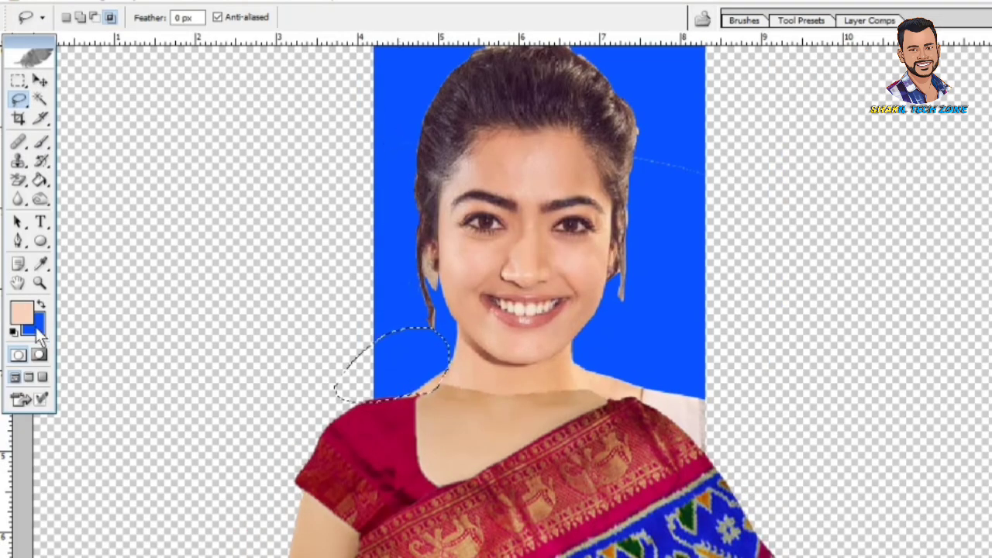
pyautogui.click(34, 326)
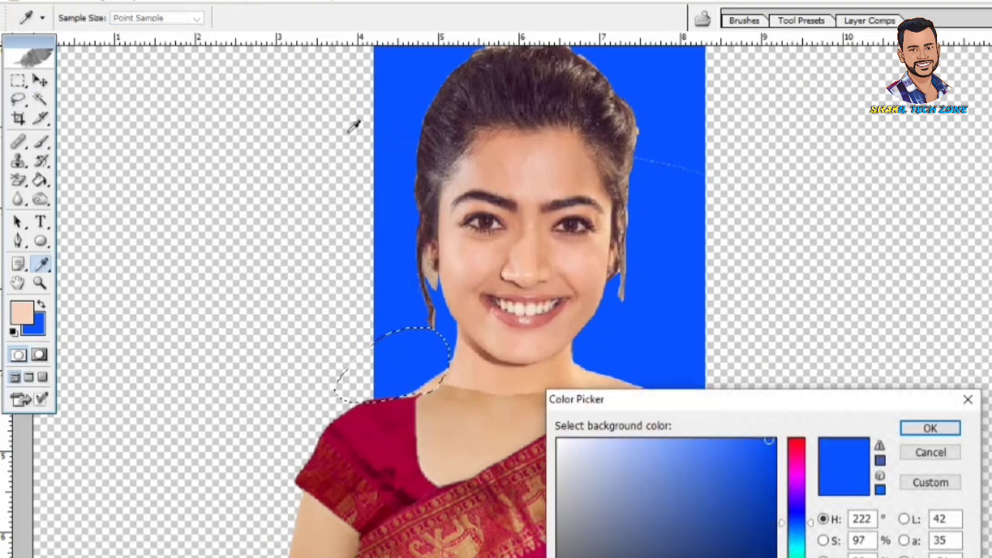
pyautogui.click(929, 430)
pyautogui.hotkey('ctrl', 'BackSpace')
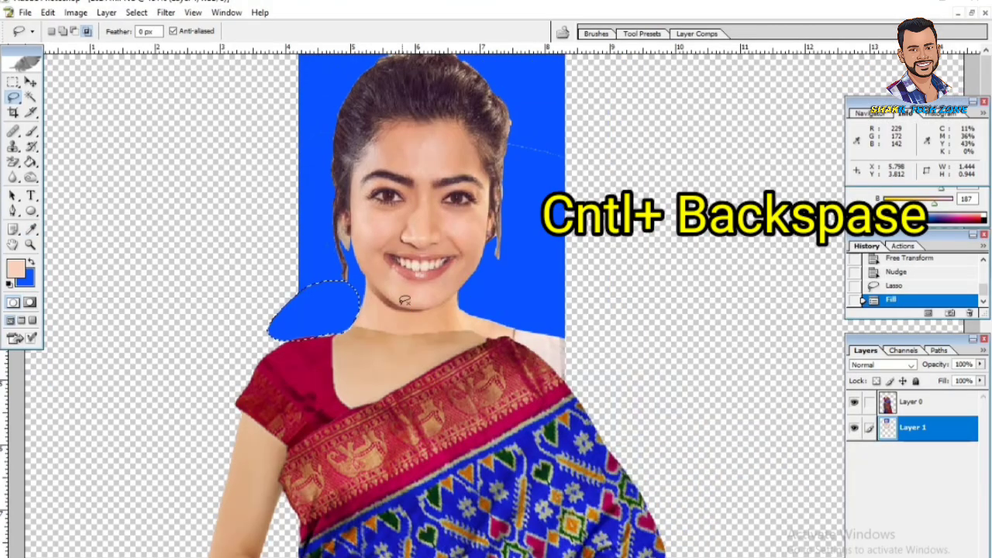
pyautogui.hotkey('ctrl', 'd')
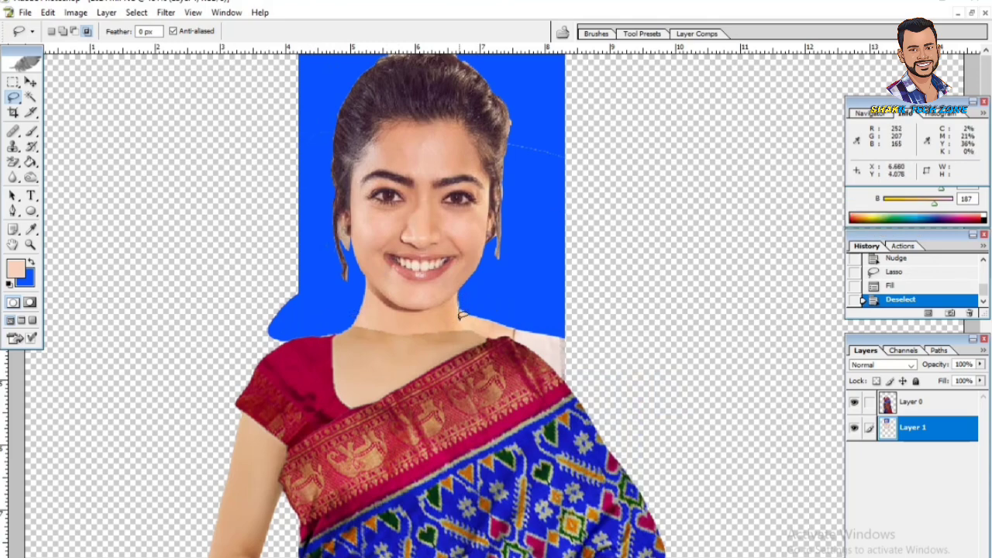
# - Lasso the leftover shoulder and white clothing above the draped side of the saree, fill it with the blue background colour and deselect
pyautogui.moveTo(462, 321); pyautogui.dragTo(463, 316)
pyautogui.hotkey('ctrl', 'd')
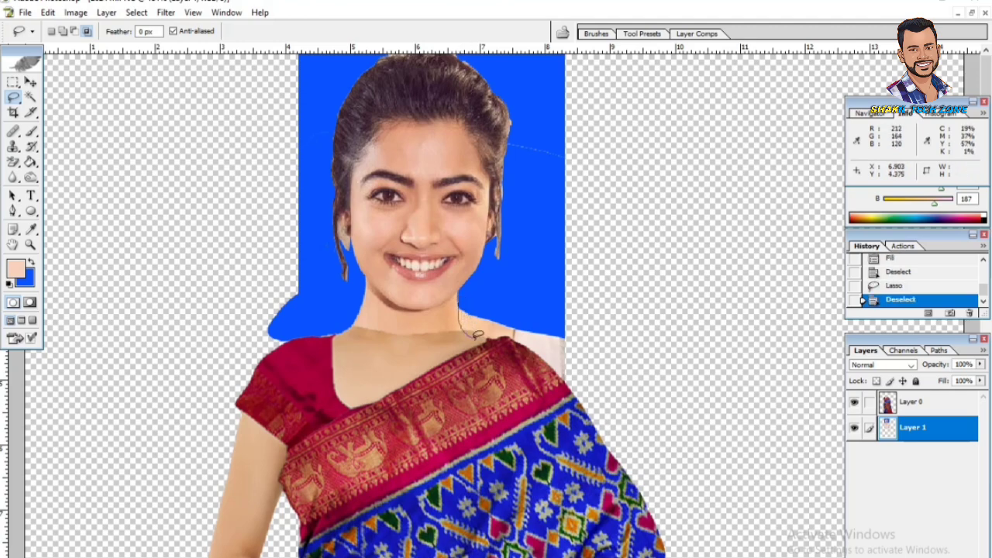
pyautogui.moveTo(585, 402)
pyautogui.mouseDown()
pyautogui.moveTo(604, 348)
pyautogui.moveTo(591, 300)
pyautogui.mouseUp()
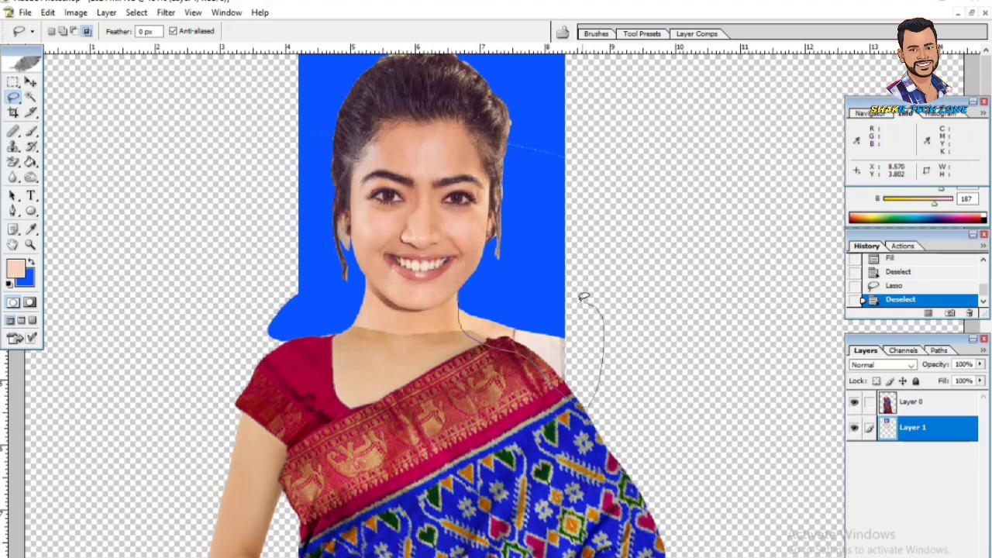
pyautogui.moveTo(479, 292); pyautogui.dragTo(489, 341)
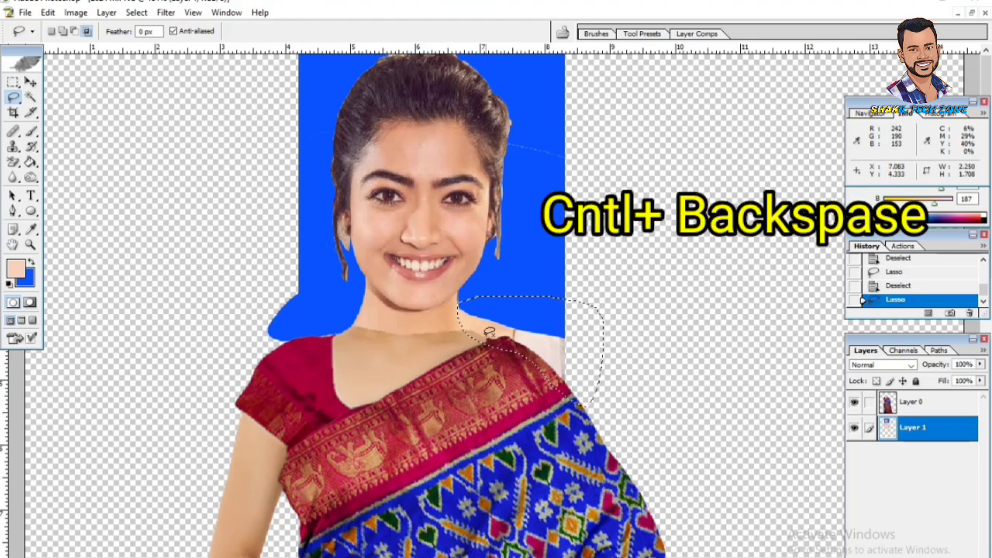
pyautogui.press('Up')
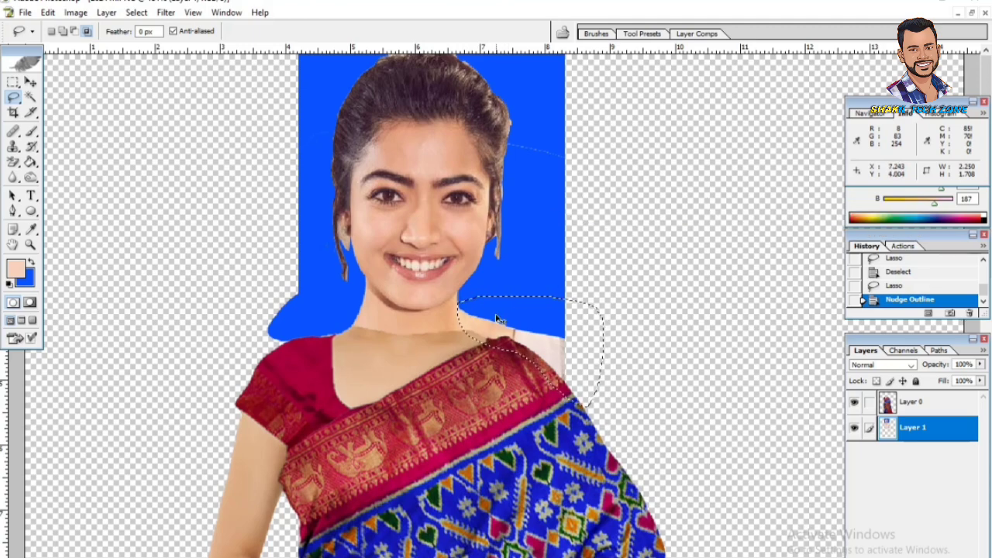
pyautogui.hotkey('ctrl', 'BackSpace')
pyautogui.hotkey('ctrl', 'd')
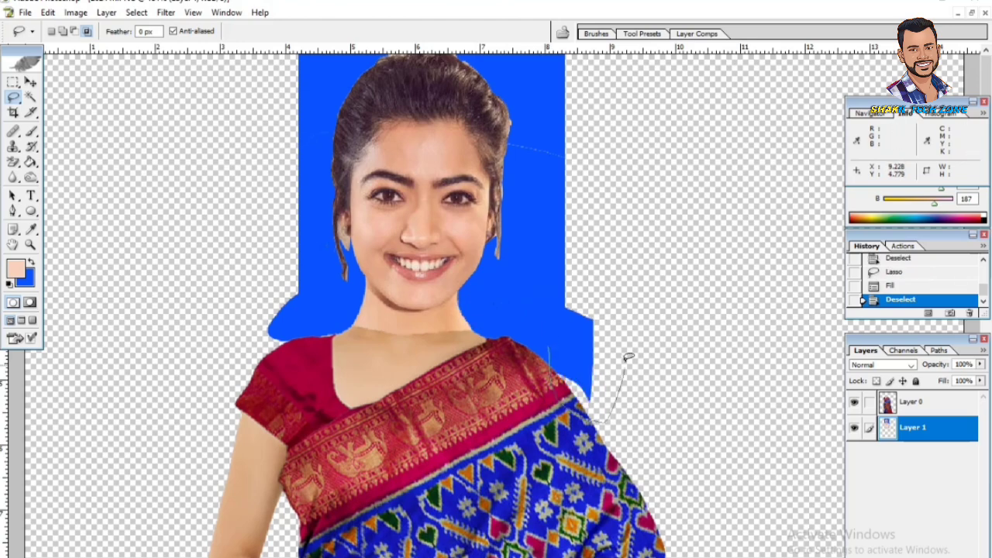
# - Lasso the remaining gap along the outer edge of the draped shoulder, fill it with background blue and deselect
pyautogui.moveTo(629, 356); pyautogui.dragTo(628, 340)
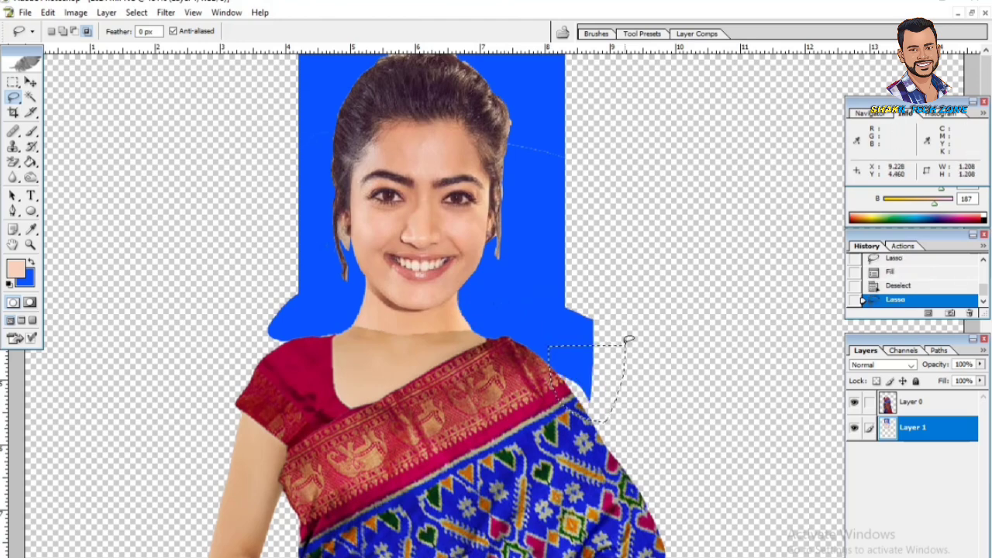
pyautogui.hotkey('ctrl', 'BackSpace')
pyautogui.hotkey('ctrl', 'd')
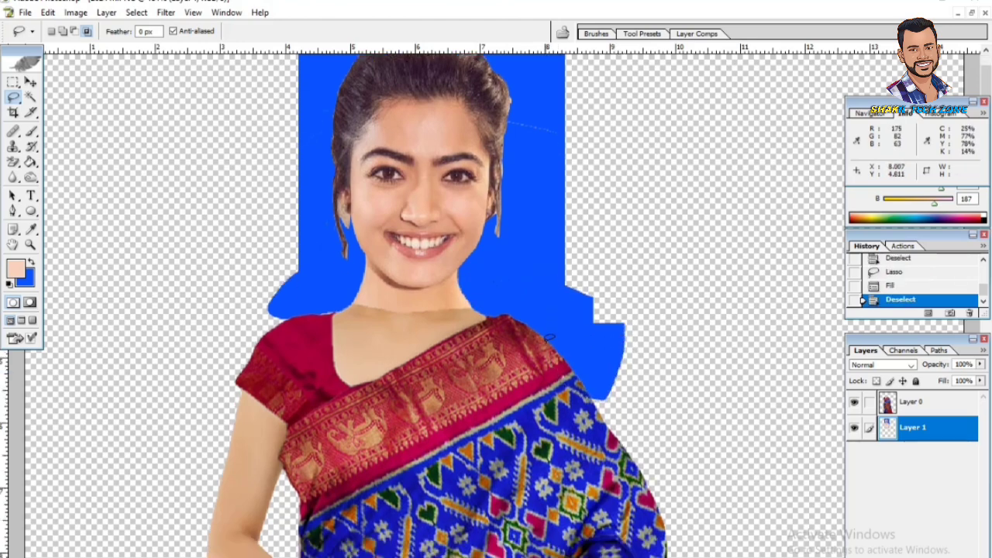
# - Examine the blue fills around both shoulders and the skin seam between the portrait's neck and the saree image
pyautogui.hotkey('ctrl', '-')
pyautogui.hotkey('ctrl', '-')
pyautogui.hotkey('ctrl', '-')
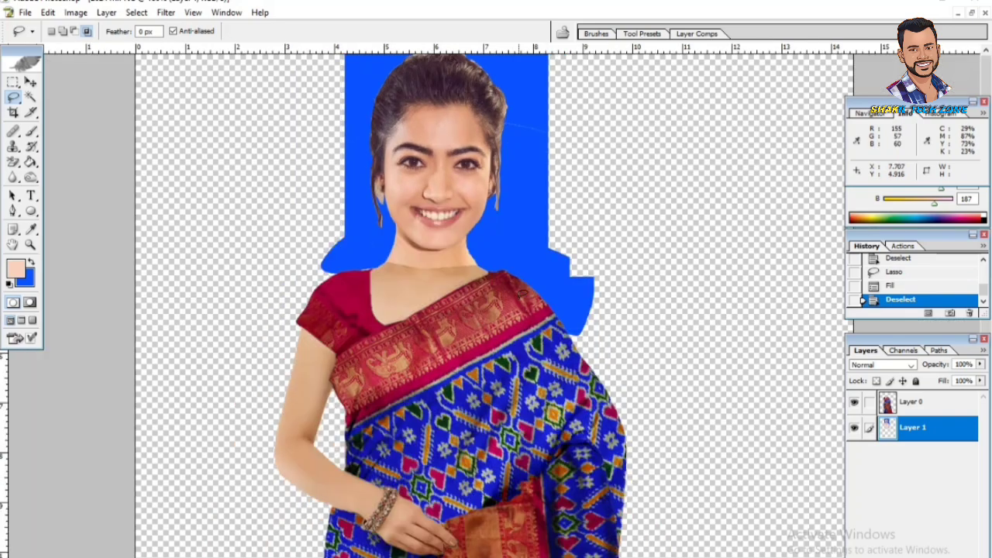
pyautogui.scroll(-4, 504, 252)
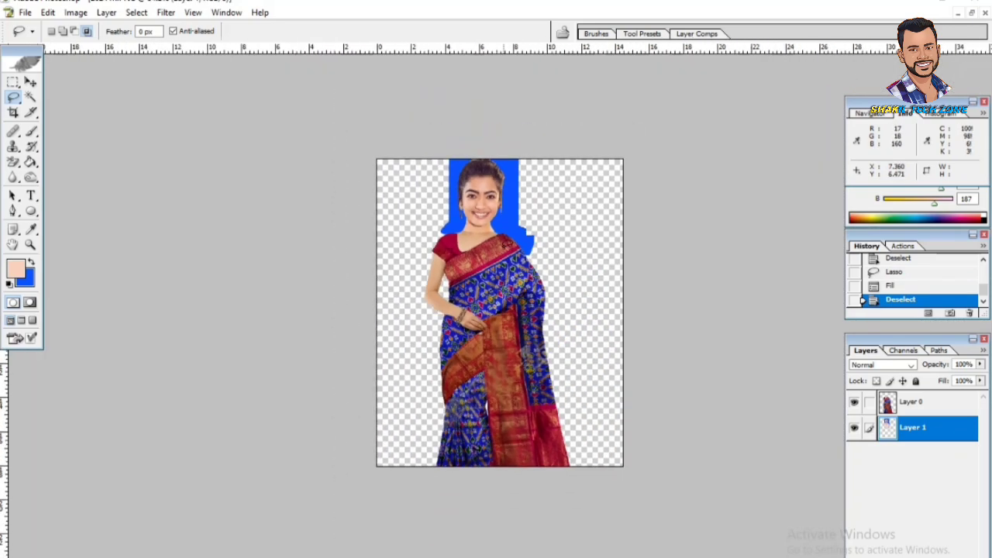
pyautogui.scroll(5, 504, 229)
pyautogui.scroll(-4, 504, 228)
pyautogui.scroll(4, 502, 241)
pyautogui.scroll(-3, 502, 252)
pyautogui.scroll(5, 502, 252)
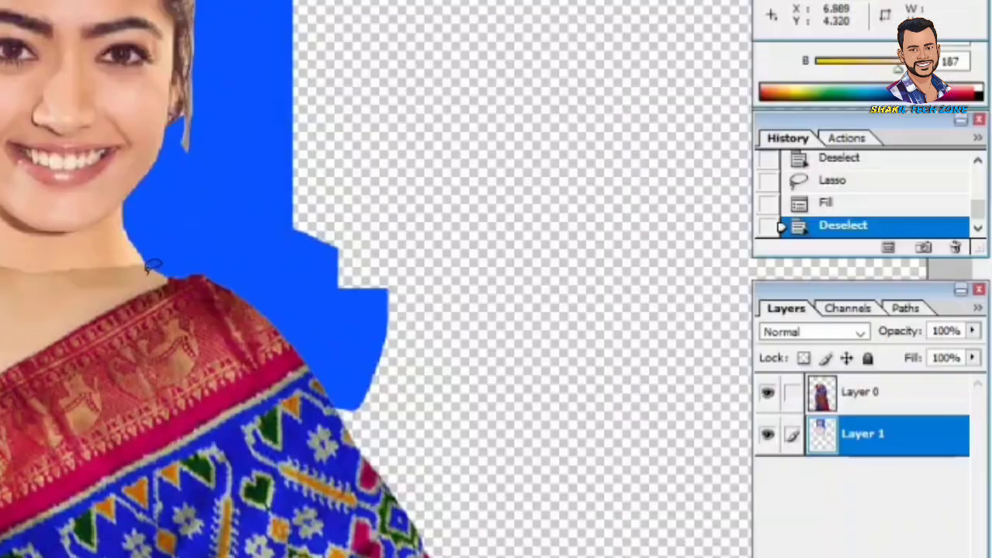
pyautogui.scroll(4, 484, 364)
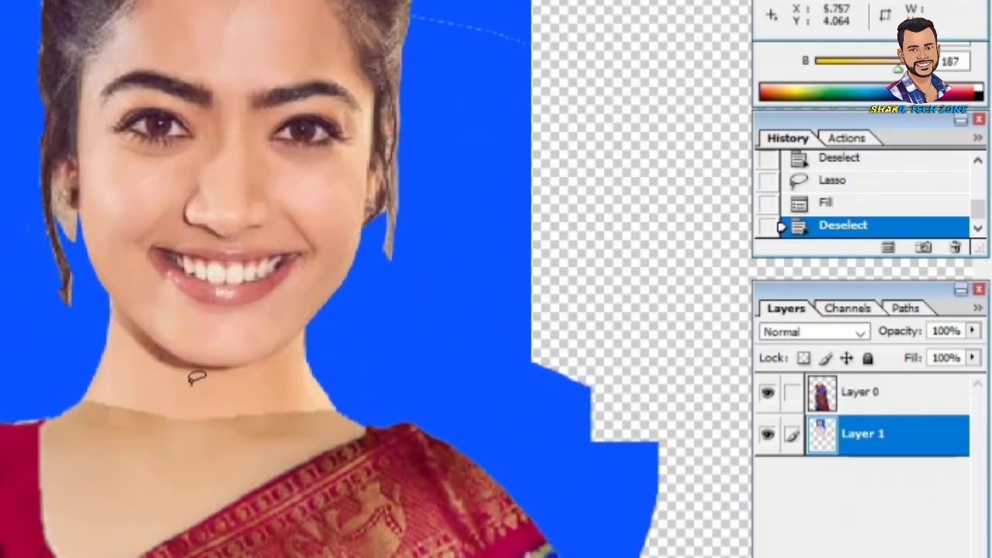
pyautogui.scroll(-2, 299, 431)
pyautogui.scroll(1, 241, 387)
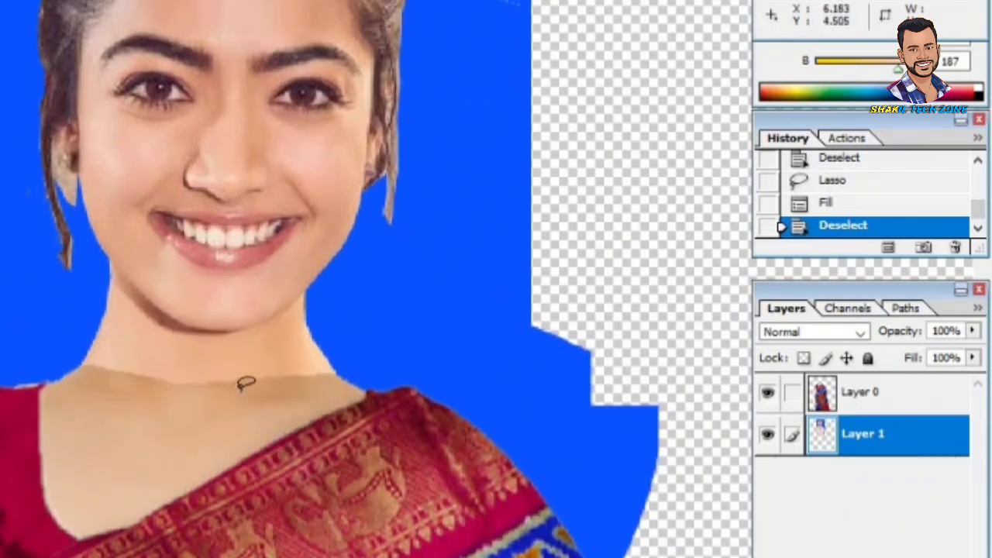
pyautogui.scroll(1, 241, 386)
pyautogui.scroll(-1, 241, 386)
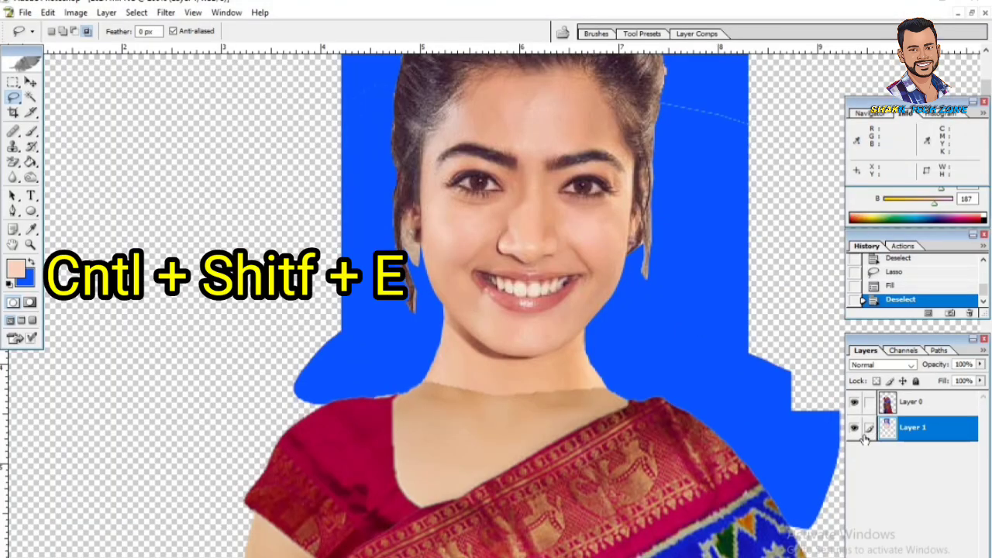
# - Merge the visible saree and portrait layers into a single layer
pyautogui.hotkey('ctrl', 'shift', 'e')
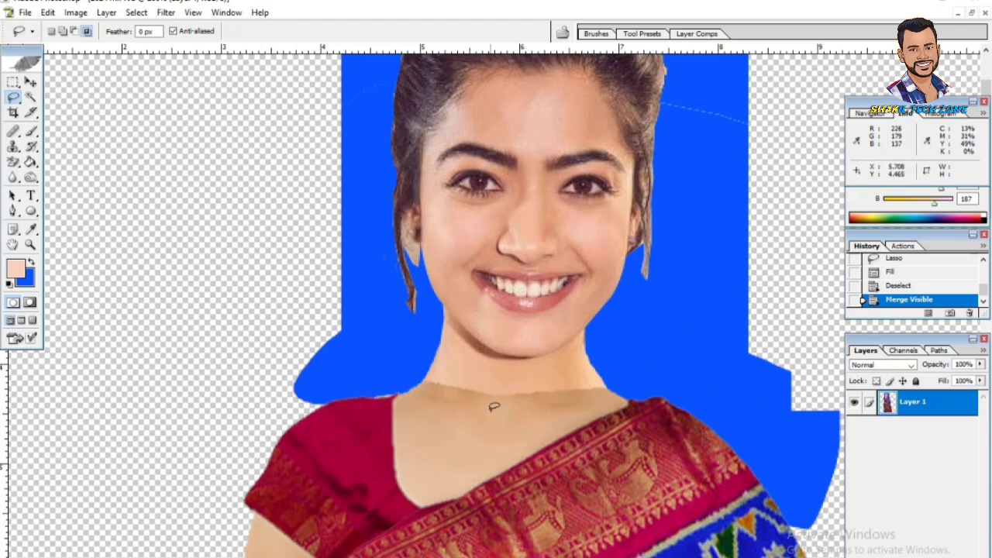
# - Clone neck skin over the seam between neck and chest using the Clone Stamp with a size 10 brush at 100% opacity
pyautogui.hotkey('ctrl', '+')
pyautogui.hotkey('ctrl', '+')
pyautogui.scroll(-6, 487, 412)
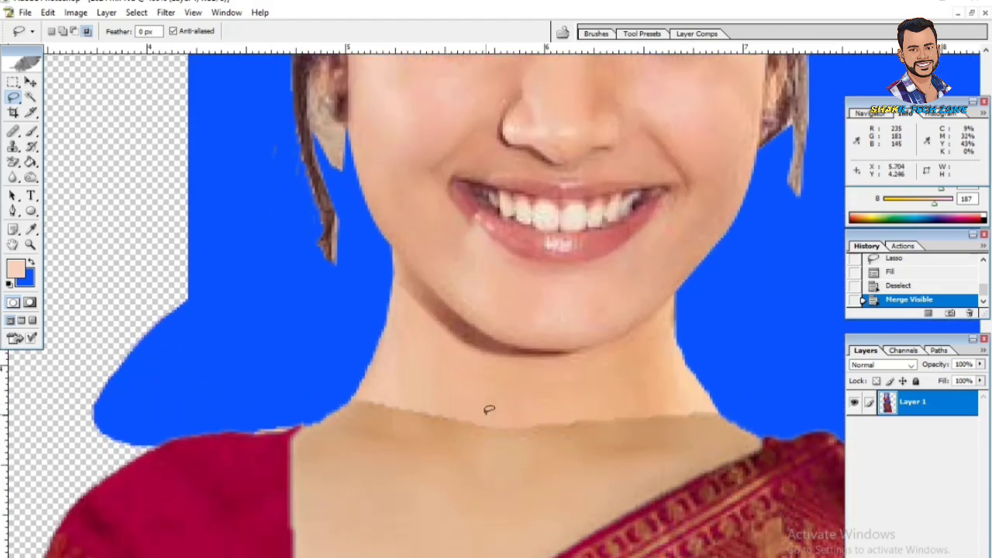
pyautogui.scroll(-1, 488, 383)
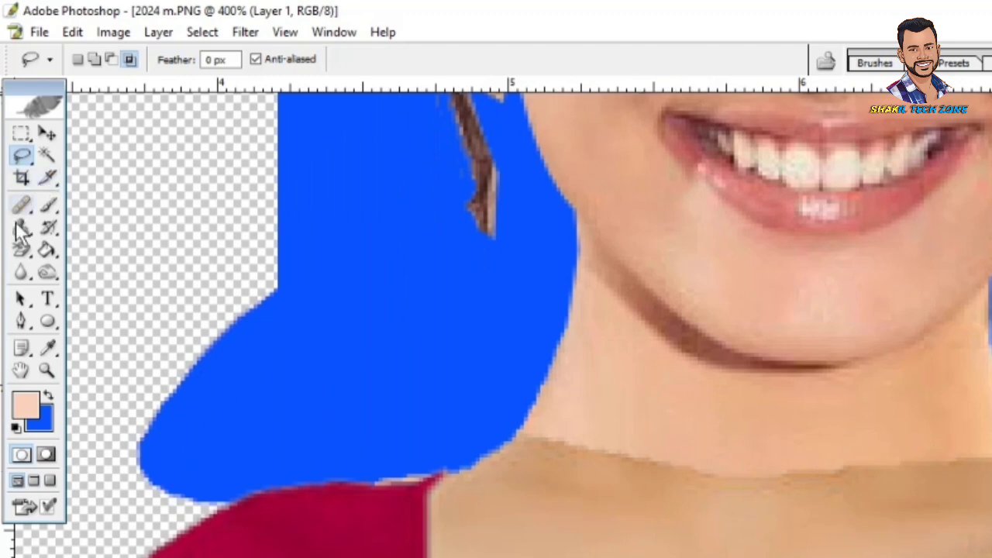
pyautogui.click(21, 230)
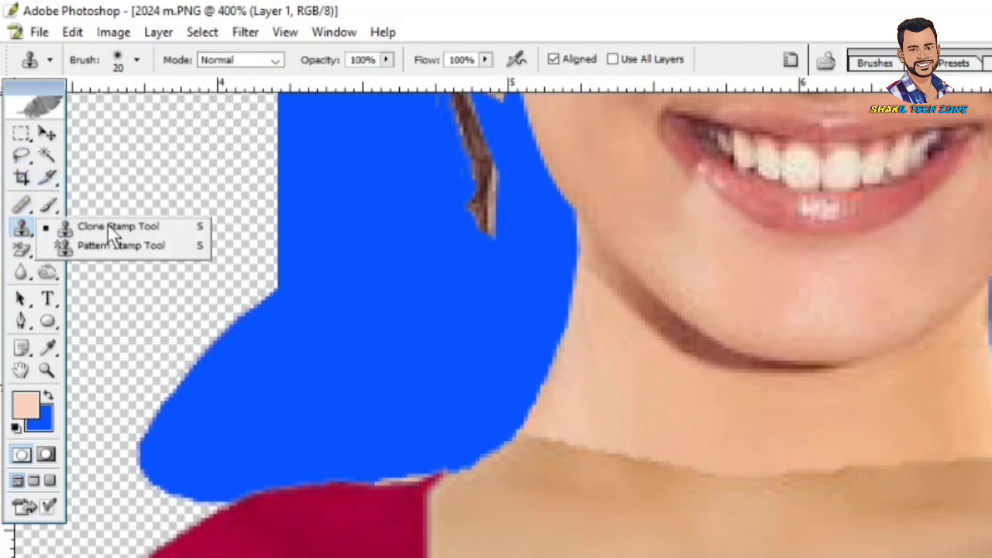
pyautogui.click(22, 228)
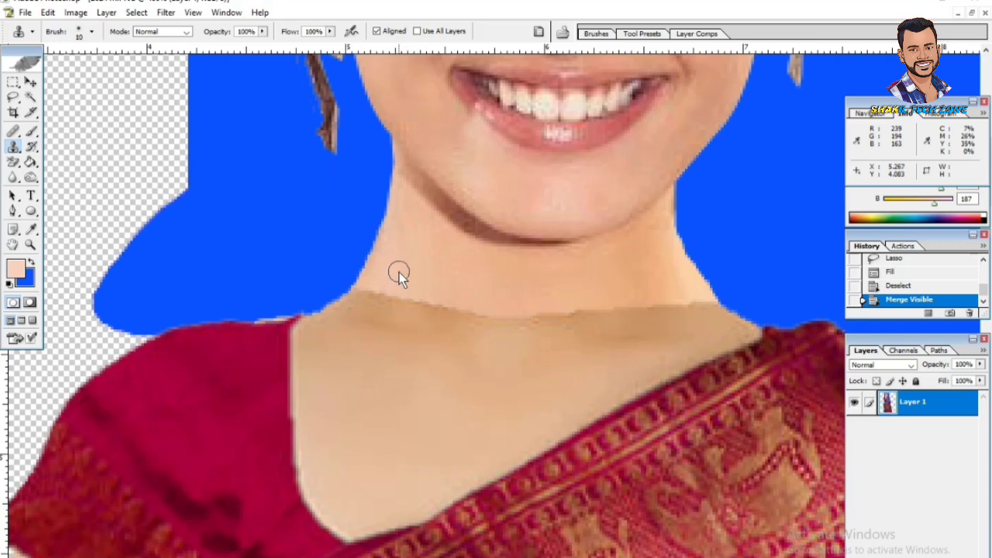
pyautogui.press('alt')
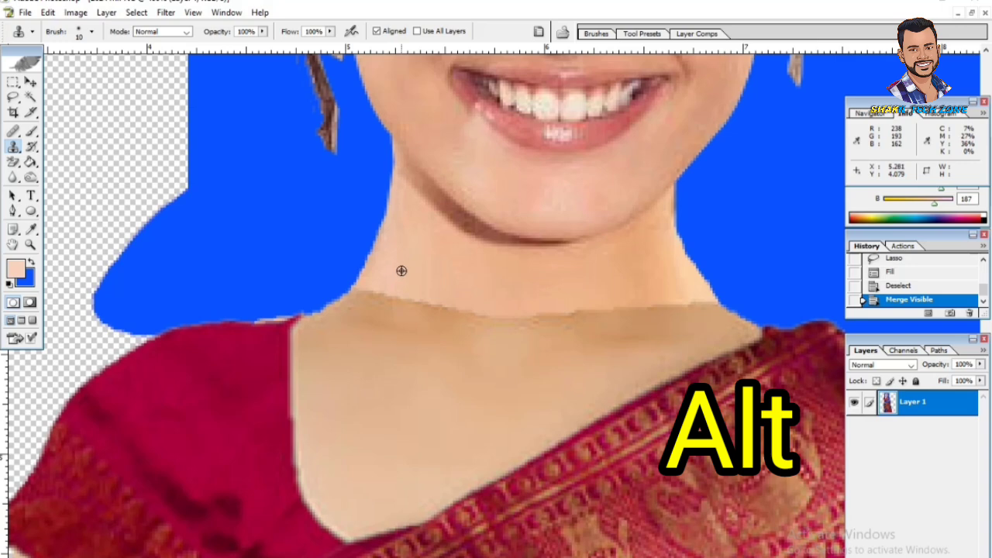
pyautogui.keyDown('alt'); pyautogui.click(369, 290); pyautogui.keyUp('alt')
pyautogui.moveTo(370, 290)
pyautogui.mouseDown()
pyautogui.moveTo(428, 301)
pyautogui.moveTo(419, 292)
pyautogui.moveTo(430, 307)
pyautogui.moveTo(541, 307)
pyautogui.mouseUp()
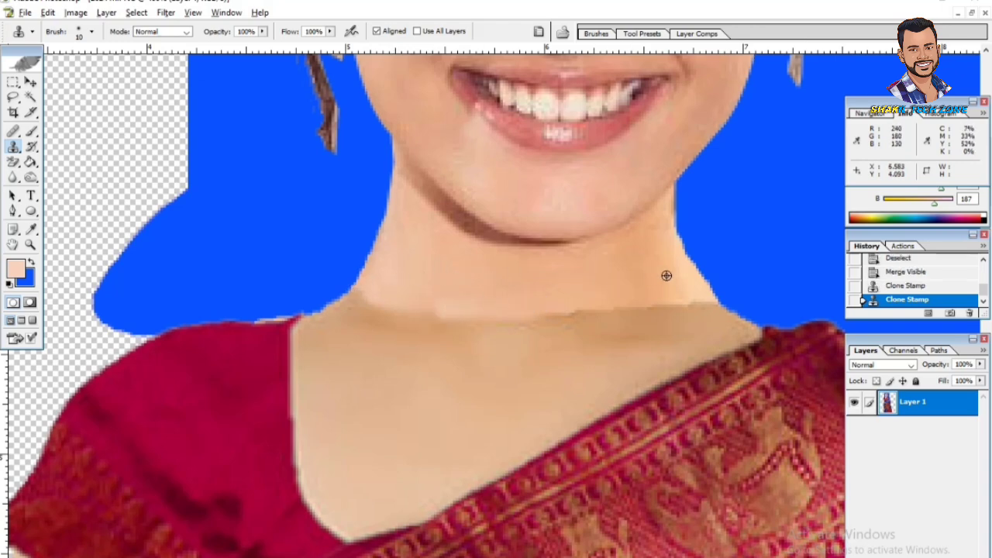
pyautogui.moveTo(685, 300)
pyautogui.mouseDown()
pyautogui.moveTo(517, 317)
pyautogui.moveTo(483, 301)
pyautogui.mouseUp()
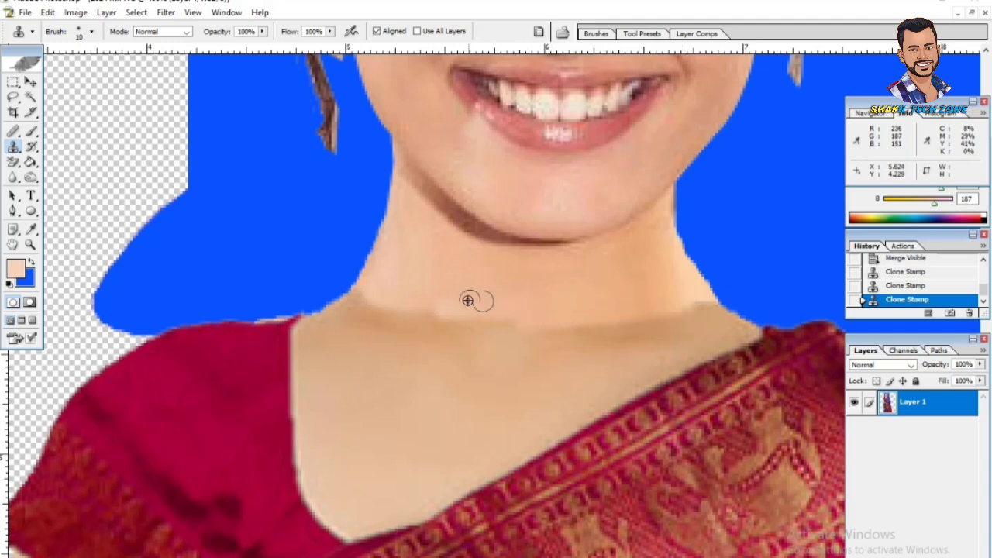
# - Set the Clone Stamp to 55% opacity and 63% flow, and blend the neck-to-chest seam with repeated samples of nearby skin
pyautogui.scroll(-3, 485, 322)
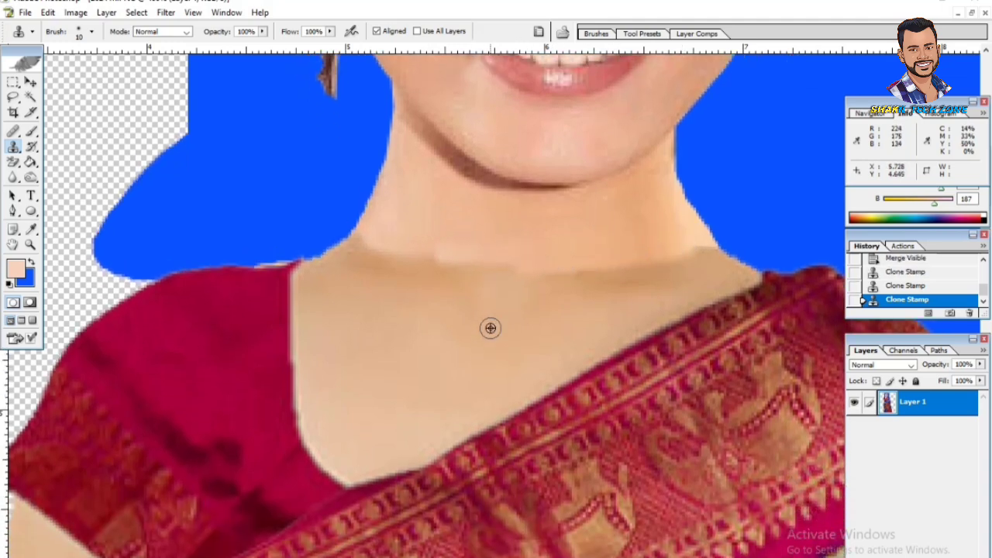
pyautogui.scroll(2, 490, 328)
pyautogui.scroll(2, 454, 297)
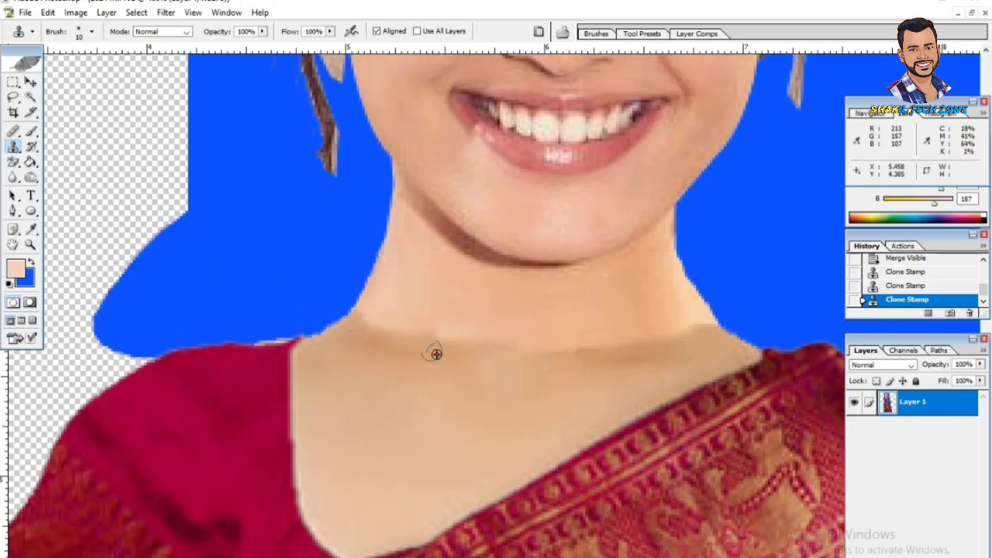
pyautogui.moveTo(329, 33); pyautogui.dragTo(232, 45)
pyautogui.keyDown('alt'); pyautogui.click(396, 313); pyautogui.keyUp('alt')
pyautogui.moveTo(368, 314); pyautogui.dragTo(473, 333)
pyautogui.moveTo(654, 340); pyautogui.dragTo(586, 349)
pyautogui.moveTo(460, 353); pyautogui.dragTo(441, 350)
pyautogui.moveTo(361, 316)
pyautogui.mouseDown()
pyautogui.moveTo(392, 349)
pyautogui.moveTo(379, 342)
pyautogui.moveTo(443, 341)
pyautogui.mouseUp()
pyautogui.moveTo(346, 339)
pyautogui.mouseDown()
pyautogui.moveTo(481, 368)
pyautogui.moveTo(519, 343)
pyautogui.mouseUp()
pyautogui.keyDown('alt'); pyautogui.click(425, 371); pyautogui.keyUp('alt')
pyautogui.moveTo(685, 347); pyautogui.dragTo(589, 372)
pyautogui.keyDown('alt'); pyautogui.click(677, 313); pyautogui.keyUp('alt')
pyautogui.moveTo(706, 323); pyautogui.dragTo(660, 360)
pyautogui.moveTo(692, 327); pyautogui.dragTo(535, 335)
pyautogui.moveTo(601, 346); pyautogui.dragTo(493, 344)
pyautogui.keyDown('alt'); pyautogui.click(633, 361); pyautogui.keyUp('alt')
pyautogui.moveTo(647, 356); pyautogui.dragTo(594, 362)
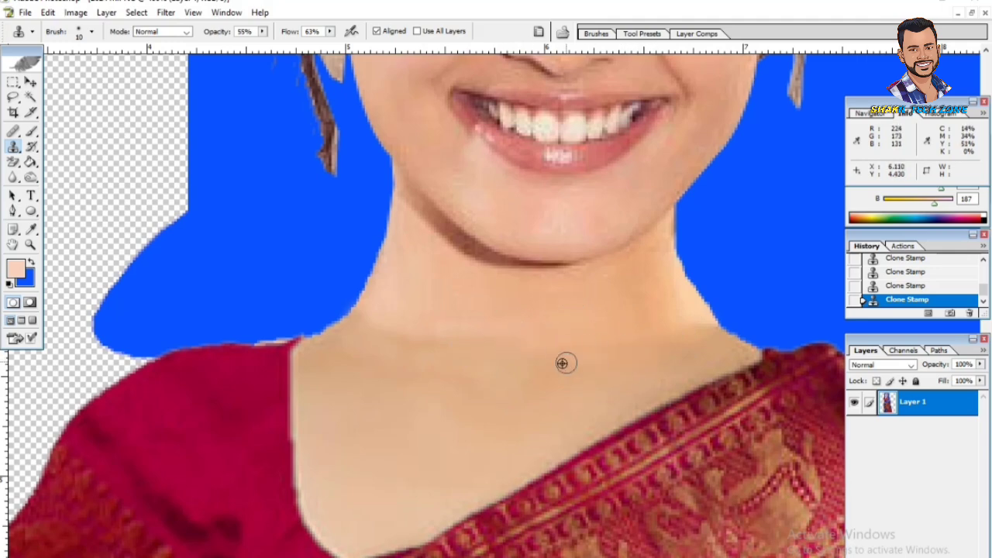
# - Review the blended neckline up close and against the whole saree figure
pyautogui.scroll(-3, 403, 294)
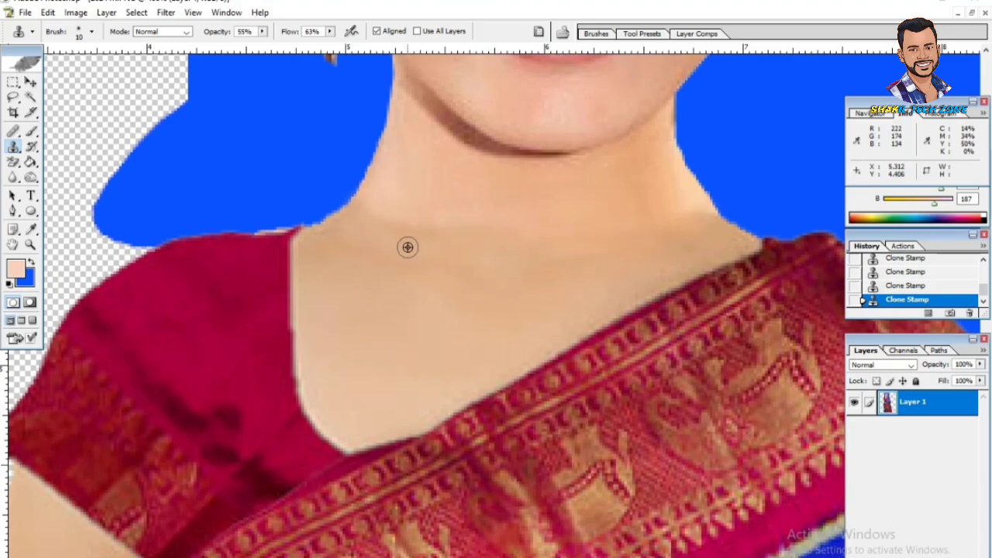
pyautogui.hotkey('ctrl', '-')
pyautogui.hotkey('ctrl', '-')
pyautogui.hotkey('ctrl', '-')
pyautogui.hotkey('ctrl', '-')
pyautogui.hotkey('ctrl', '-')
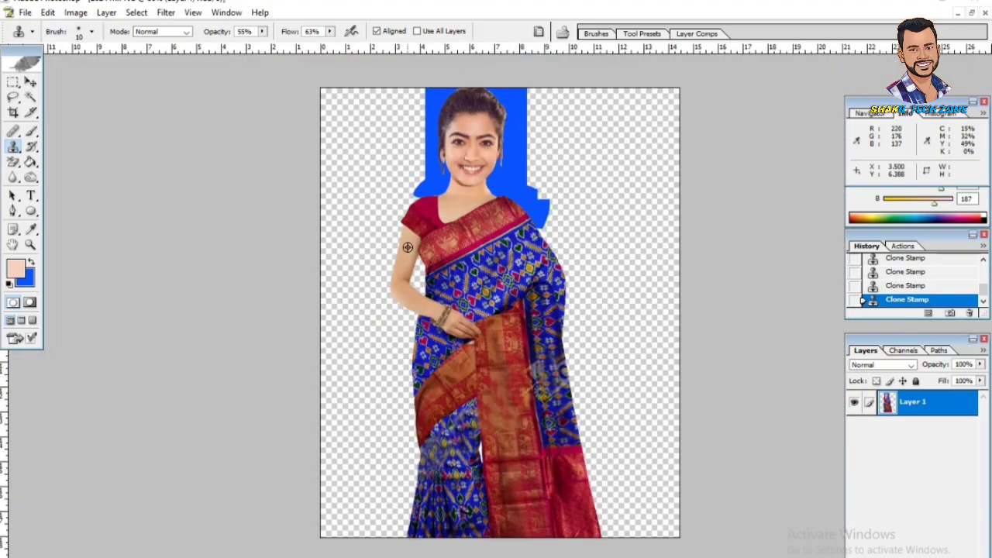
# - Select the transparent area beside the woman's bare arm with the Magic Wand at tolerance 32 and fill it with the blue background color
pyautogui.hotkey('ctrl', '+')
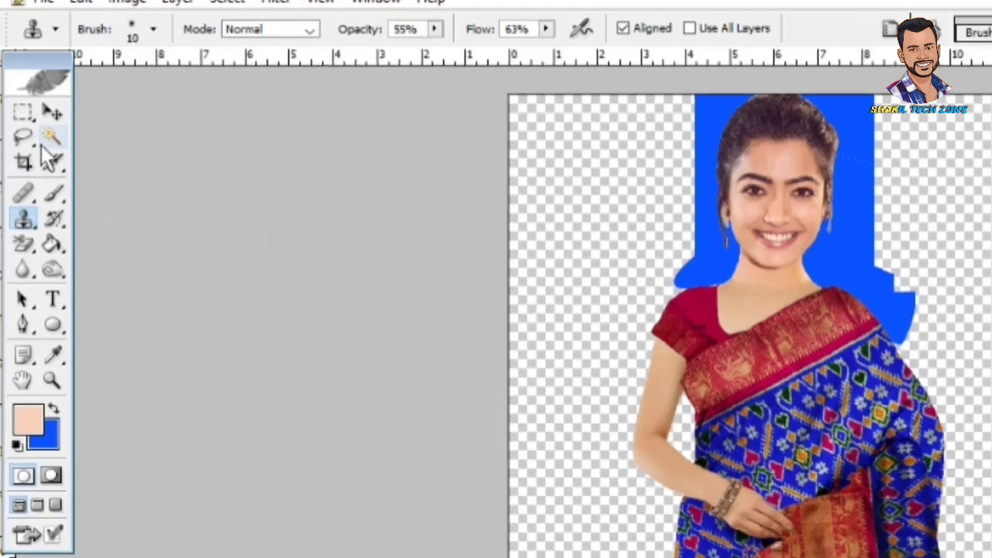
pyautogui.click(37, 110)
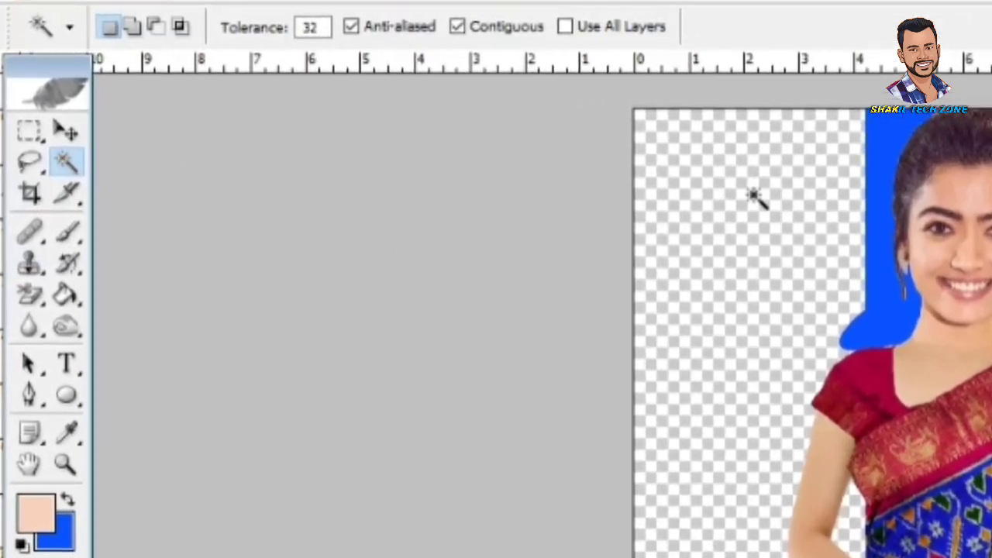
pyautogui.click(845, 214)
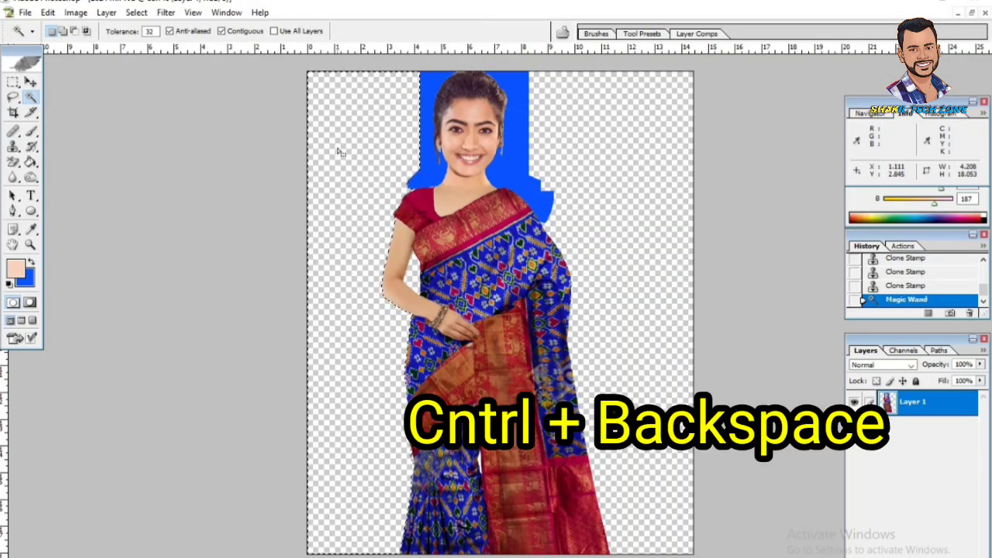
pyautogui.hotkey('ctrl', 'BackSpace')
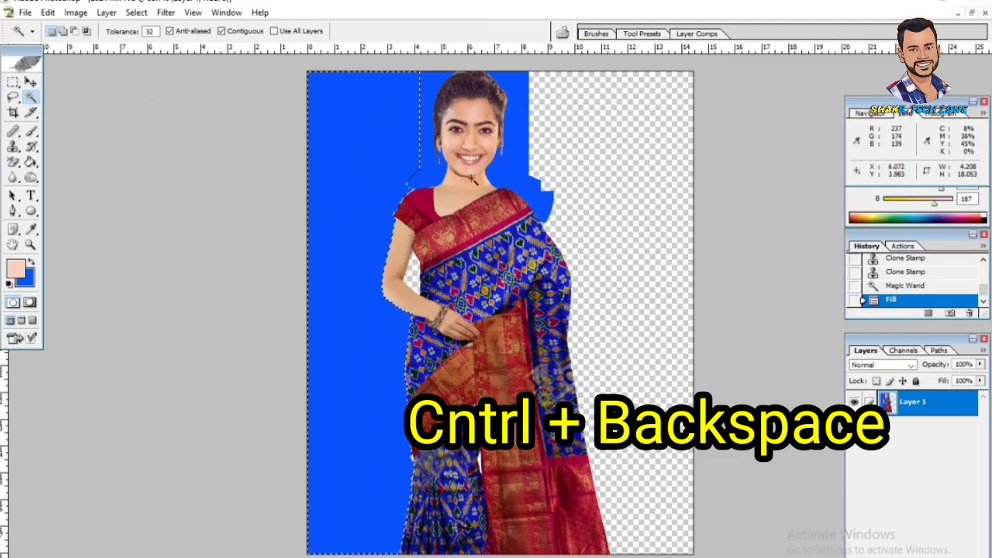
# - Select the remaining transparent area on the draped-shoulder side, fill it with the same blue, and clear the selection
pyautogui.click(591, 183)
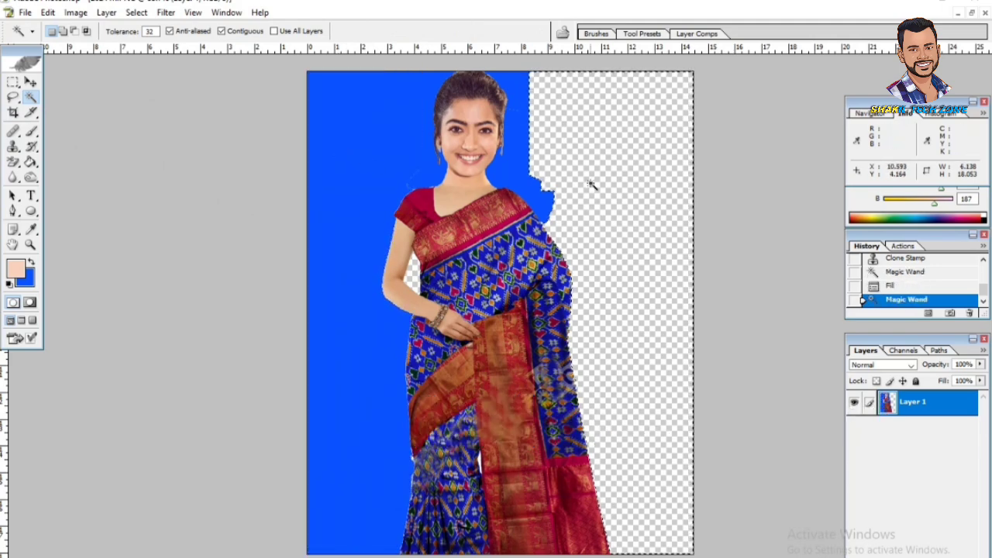
pyautogui.hotkey('ctrl', 'BackSpace')
pyautogui.hotkey('ctrl', 'd')
pyautogui.click(591, 183)
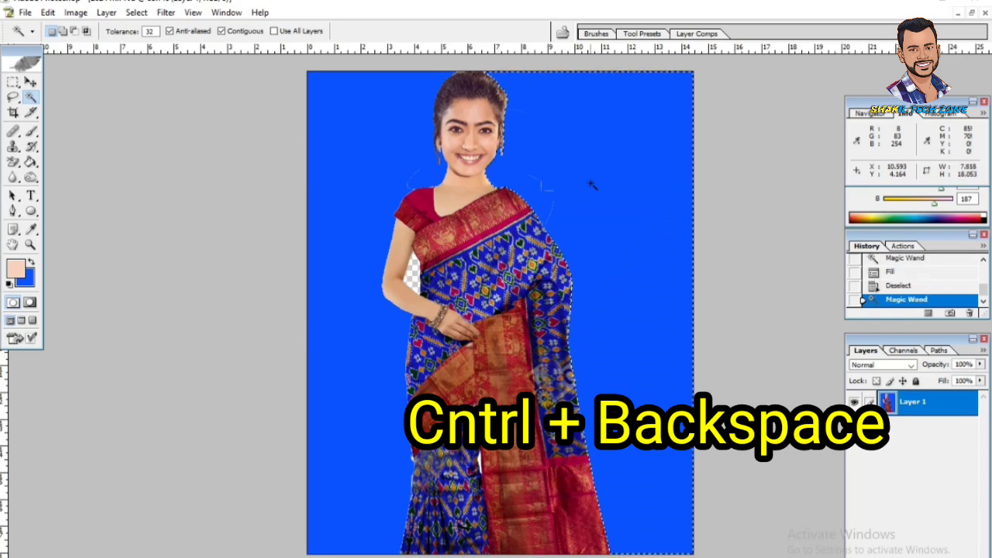
pyautogui.hotkey('ctrl', 'BackSpace')
pyautogui.hotkey('ctrl', 'd')
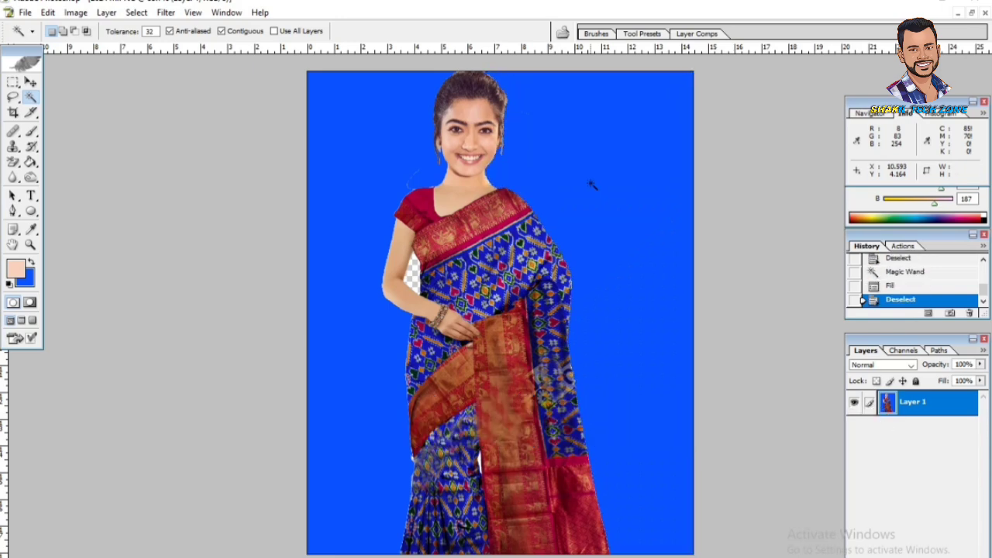
# - Fill the transparent gap between the bent arm and the saree with the blue background color and deselect
pyautogui.click(412, 276)
pyautogui.hotkey('ctrl', 'BackSpace')
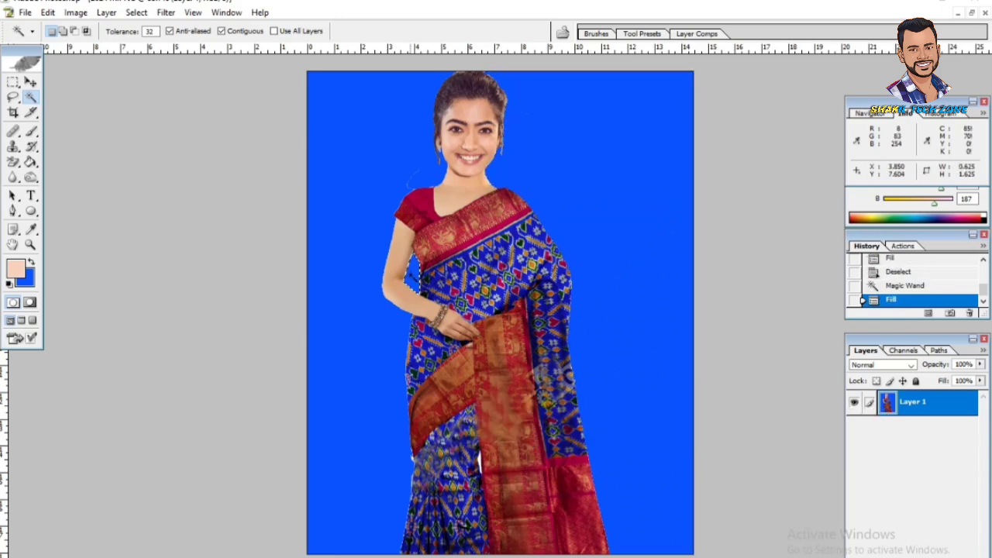
pyautogui.click(642, 211)
pyautogui.hotkey('ctrl', 'd')
pyautogui.hotkey('ctrl', '-')
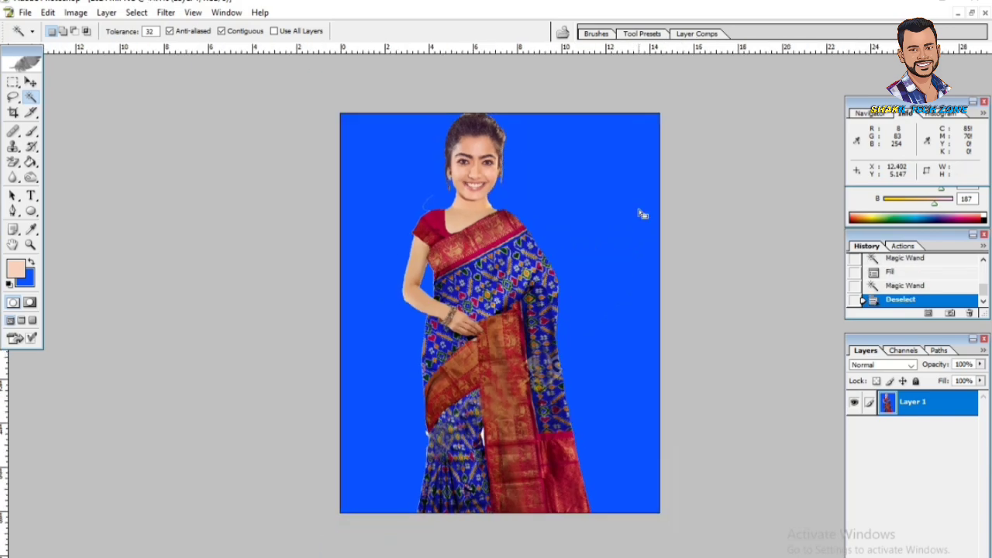
pyautogui.scroll(3, 642, 213)
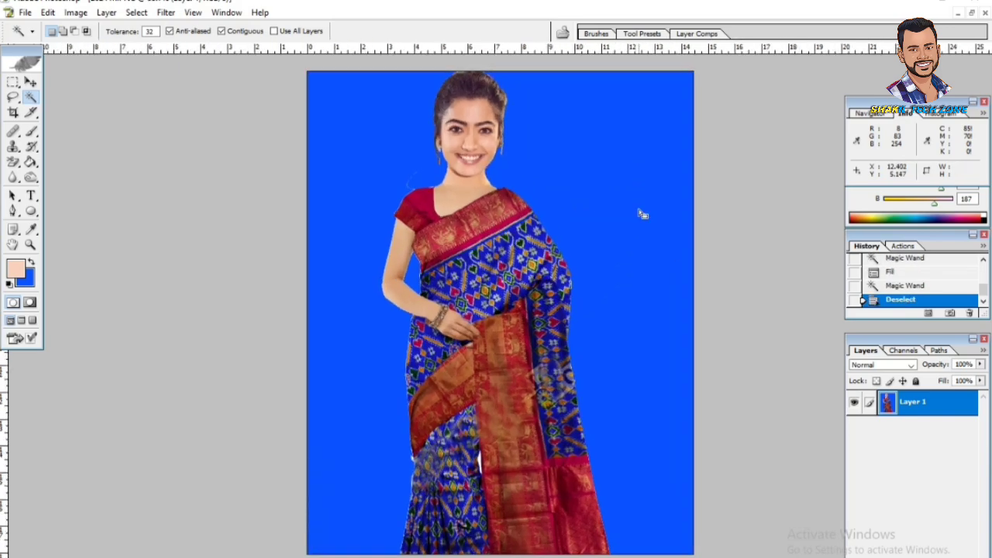
pyautogui.scroll(-5, 640, 214)
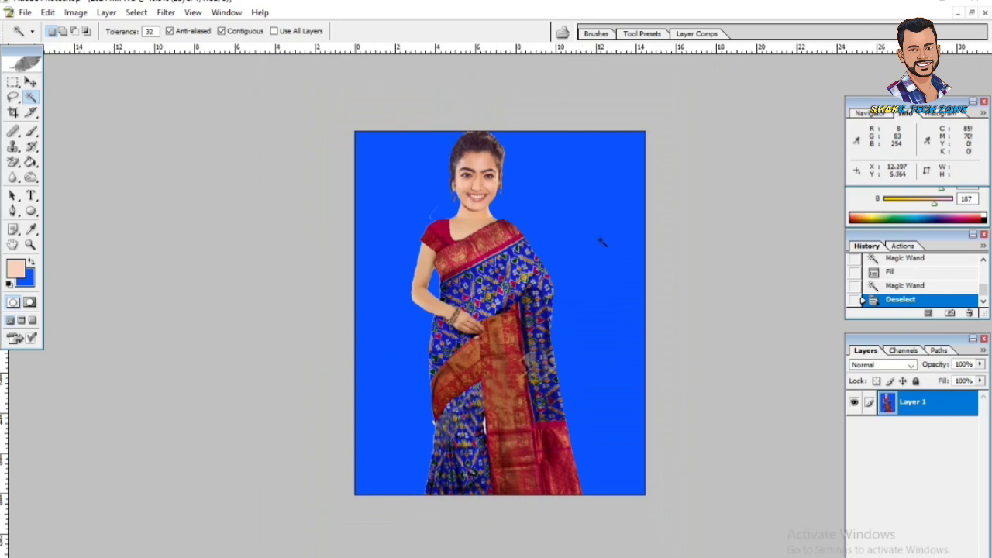
pyautogui.scroll(1, 601, 244)
pyautogui.scroll(1, 582, 245)
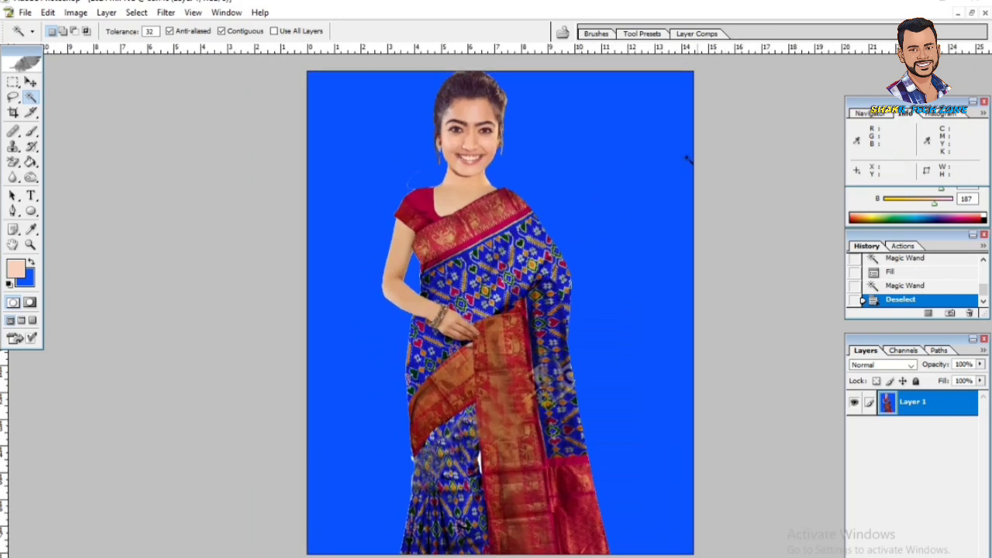
# - Show the saree composite beside the original portrait, and move the portrait layer to cover the transparent strip along its canvas edge
pyautogui.click(973, 14)
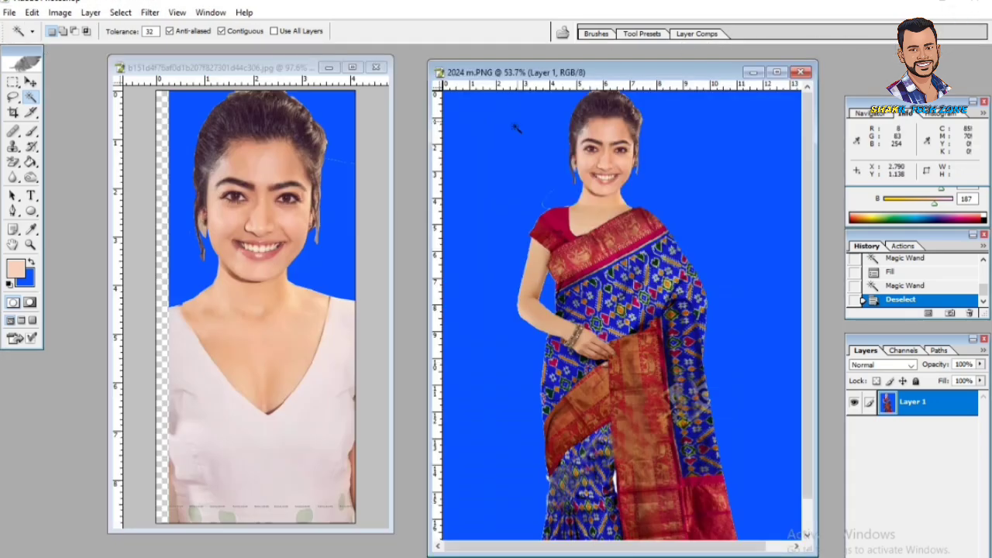
pyautogui.click(29, 82)
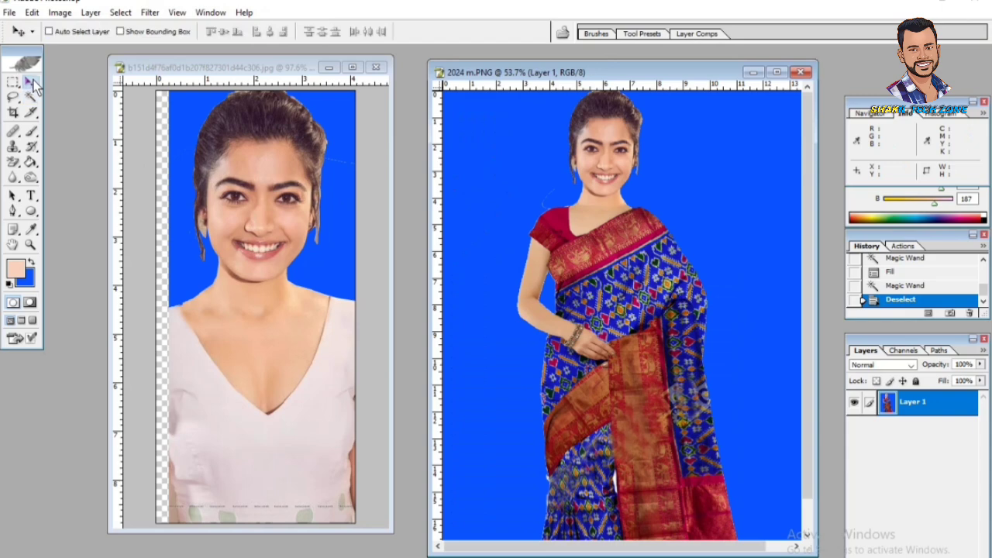
pyautogui.click(223, 215)
pyautogui.moveTo(218, 221); pyautogui.dragTo(212, 223)
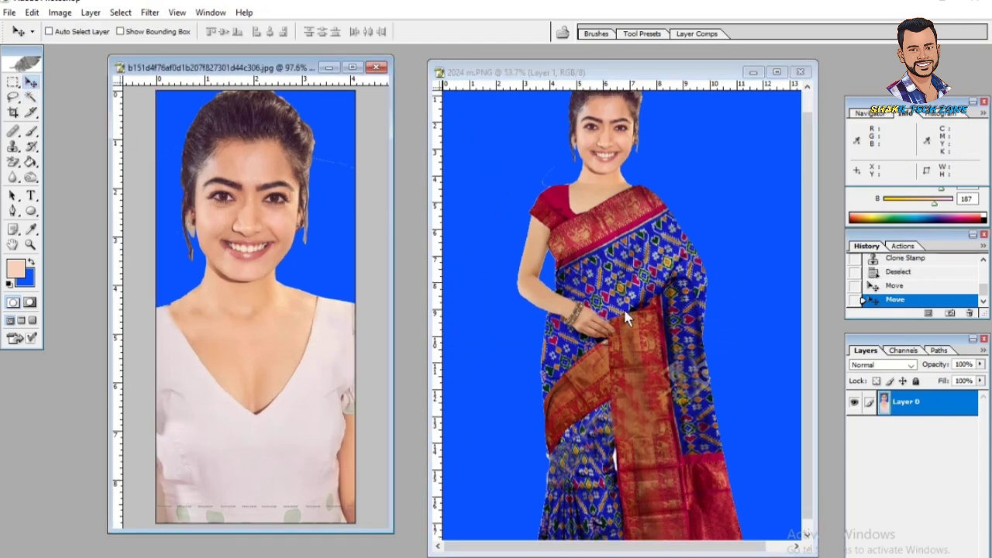
# - Compare the original portrait with the finished saree composite at full-figure and closer views
pyautogui.hotkey('ctrl', '-')
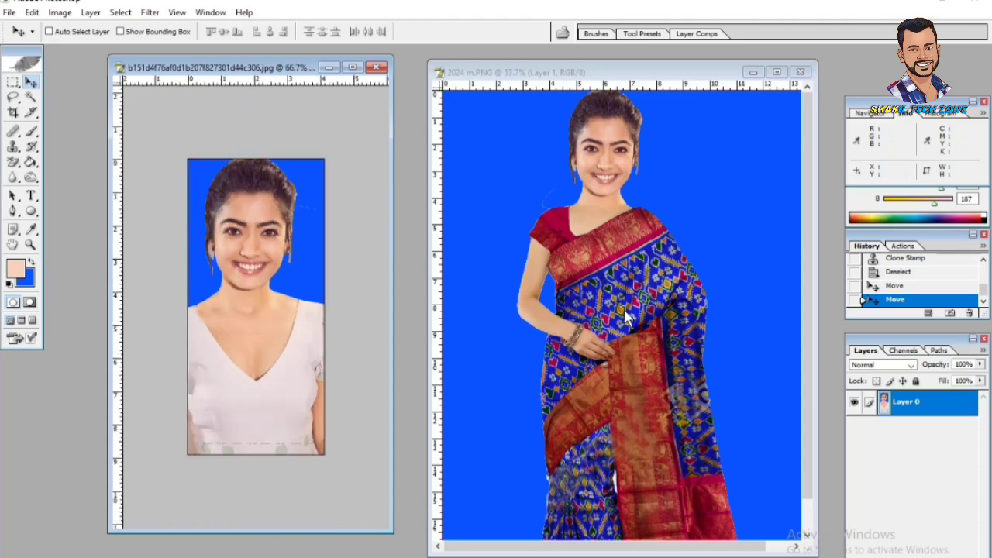
pyautogui.click(650, 268)
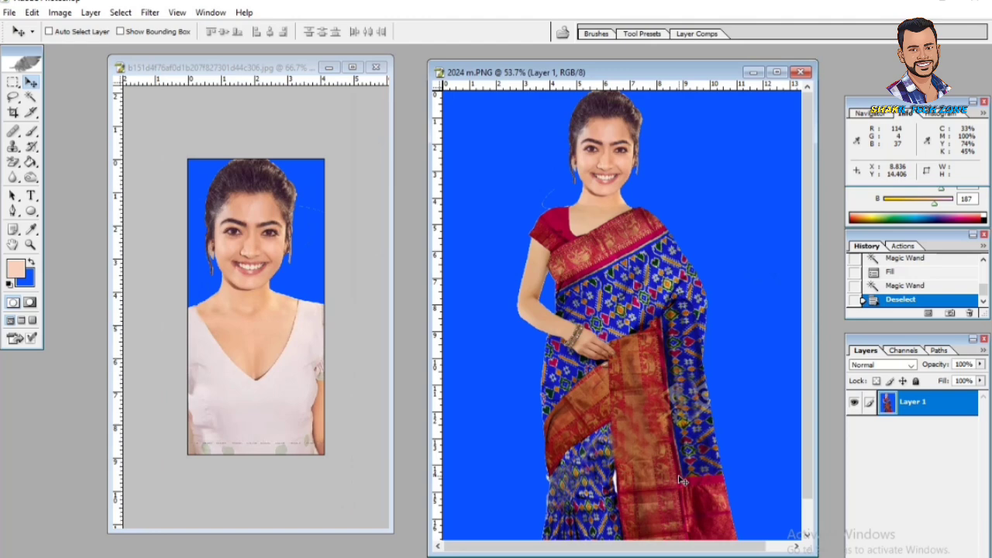
pyautogui.hotkey('ctrl', '-')
pyautogui.hotkey('ctrl', '-')
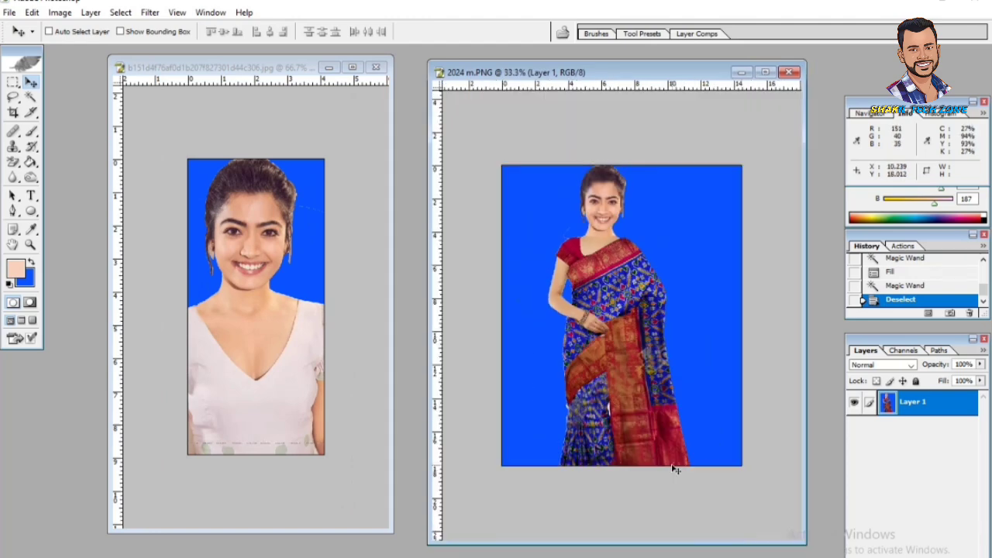
pyautogui.hotkey('ctrl', '0')
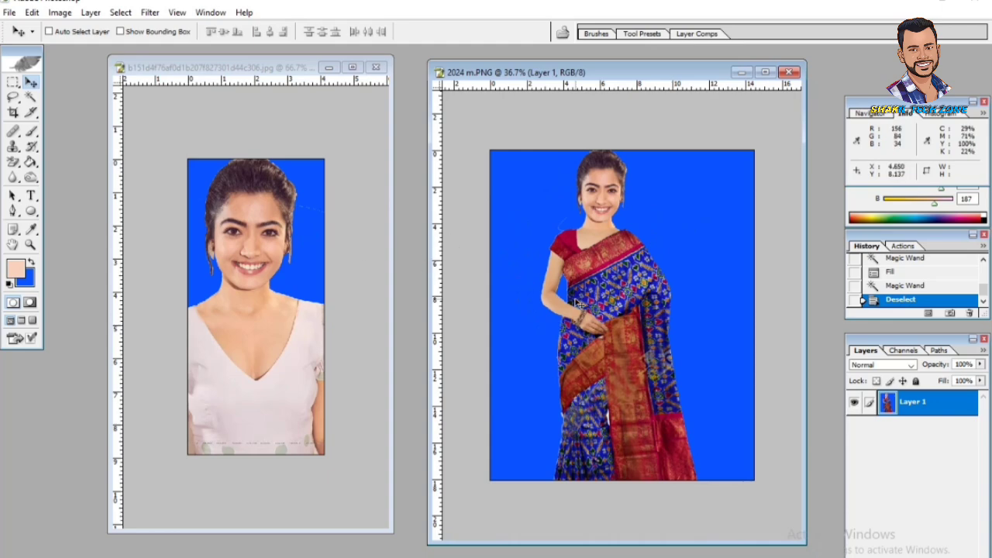
pyautogui.scroll(9, 521, 297)
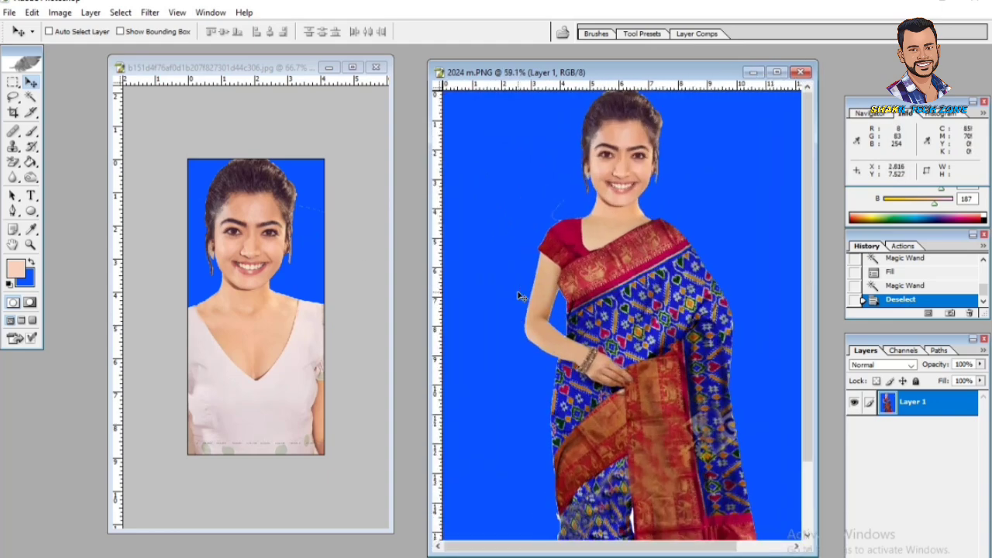